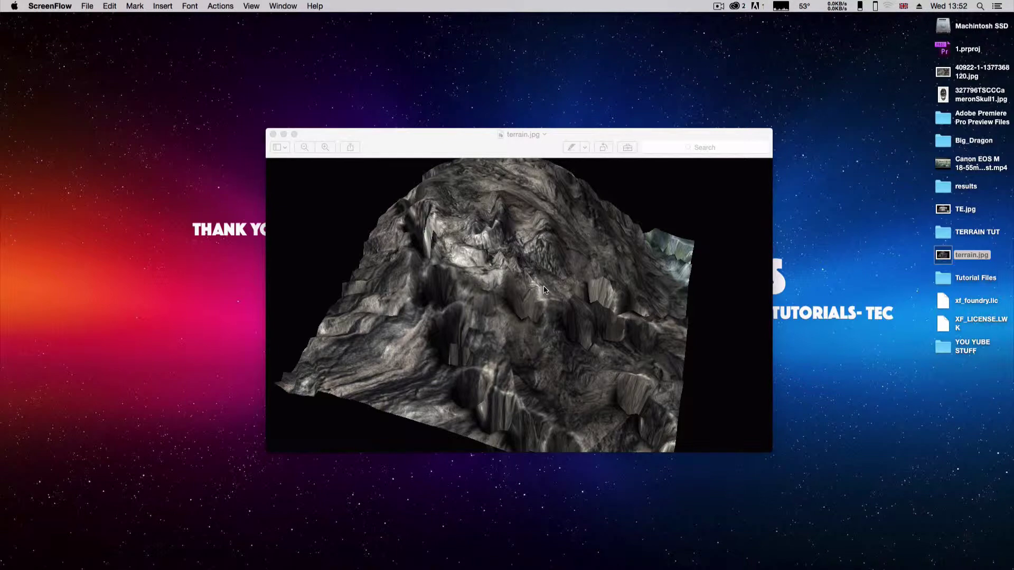
Examine the terrain.jpg render up close and at full view, and close its window
{"action": "left_click_drag", "start_coordinate": [477, 144], "coordinate": [475, 137]}
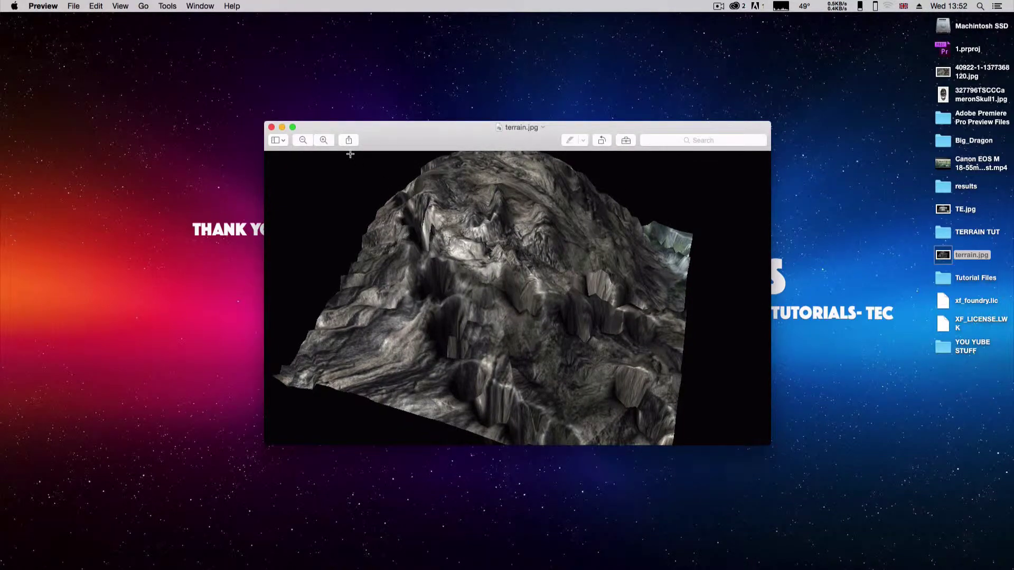
{"action": "left_click", "coordinate": [327, 143]}
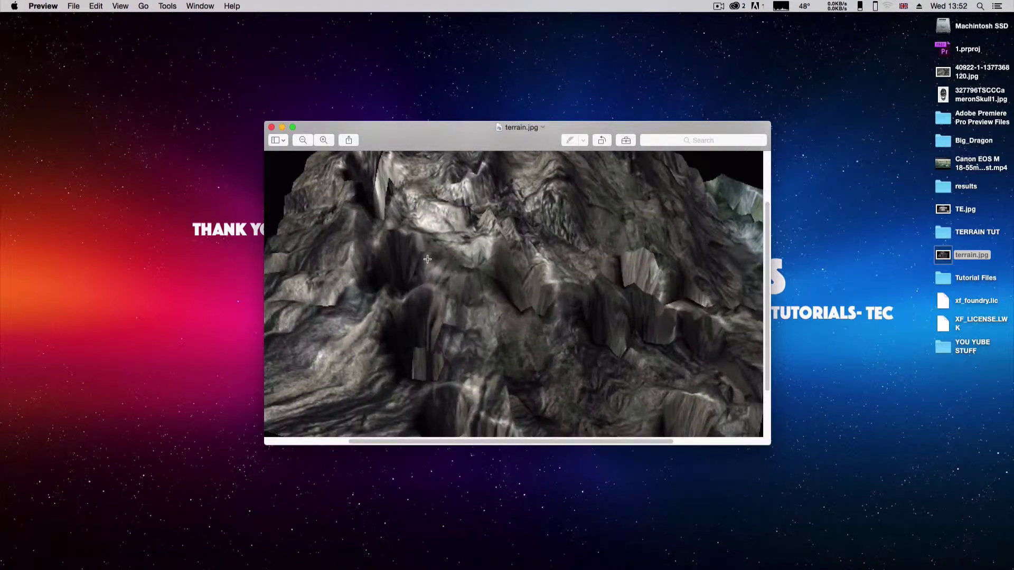
{"action": "left_click", "coordinate": [303, 140]}
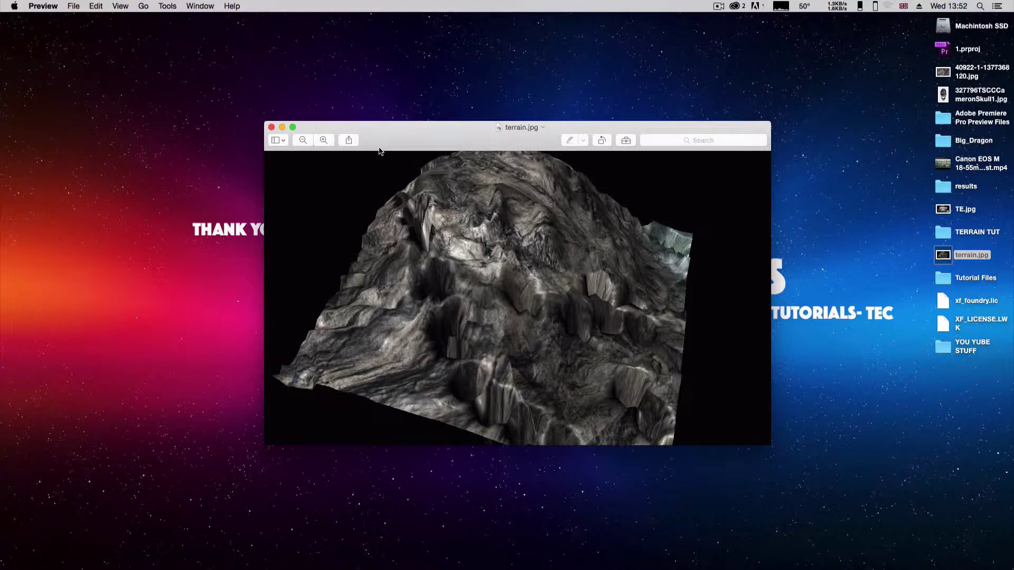
{"action": "left_click_drag", "start_coordinate": [379, 151], "coordinate": [385, 145]}
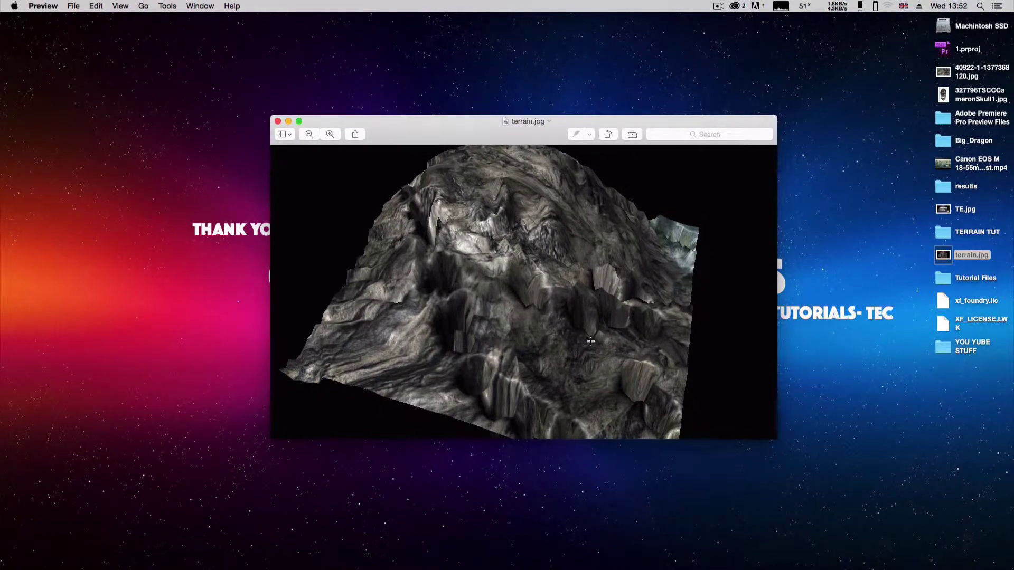
{"action": "left_click", "coordinate": [279, 122]}
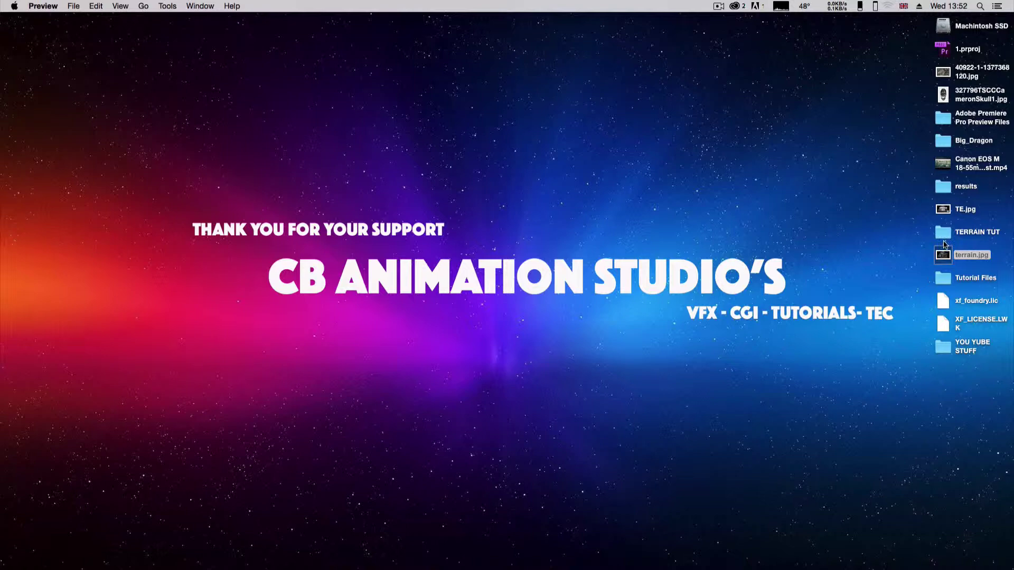
Open the TERRAIN TUT folder, view the color photo images.jpeg in an enlarged window, and minimize it
{"action": "double_click", "coordinate": [943, 232]}
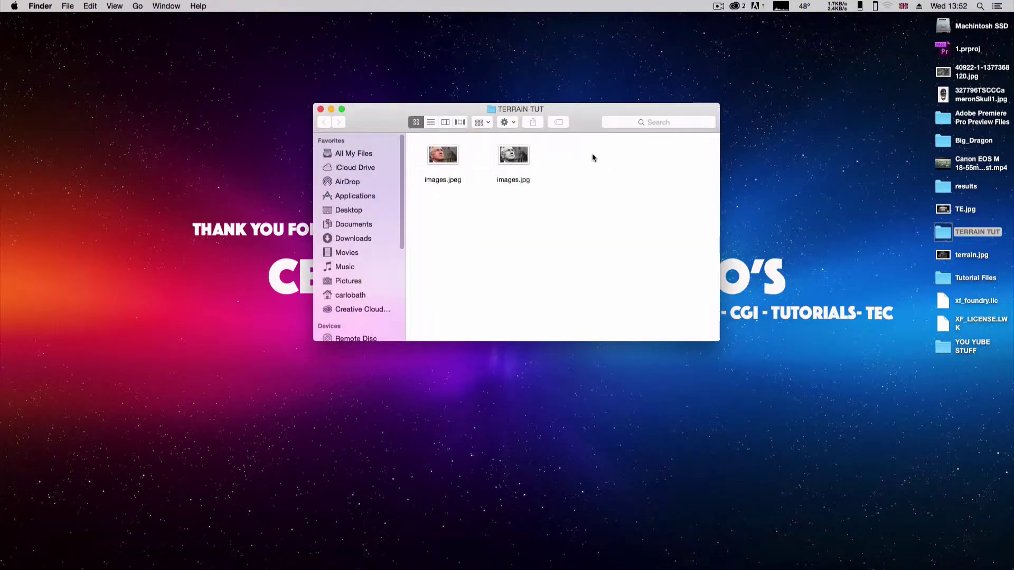
{"action": "left_click_drag", "start_coordinate": [584, 129], "coordinate": [604, 161]}
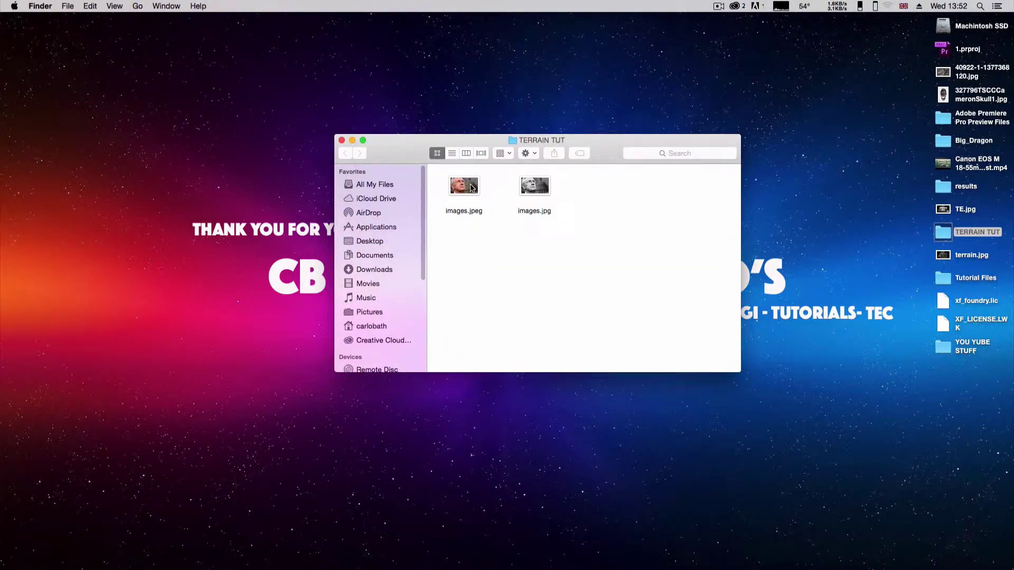
{"action": "double_click", "coordinate": [472, 188]}
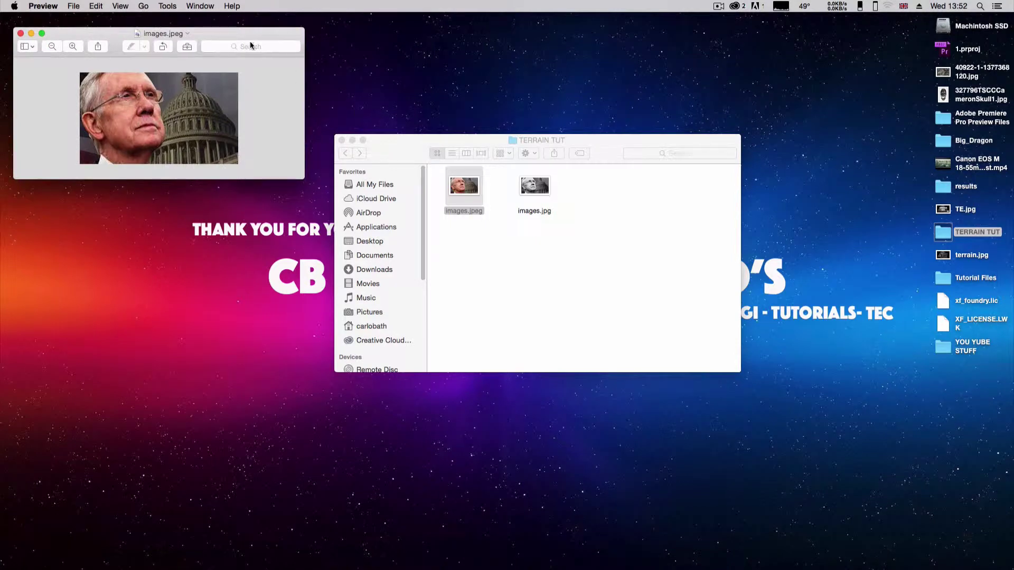
{"action": "left_click_drag", "start_coordinate": [249, 35], "coordinate": [338, 233]}
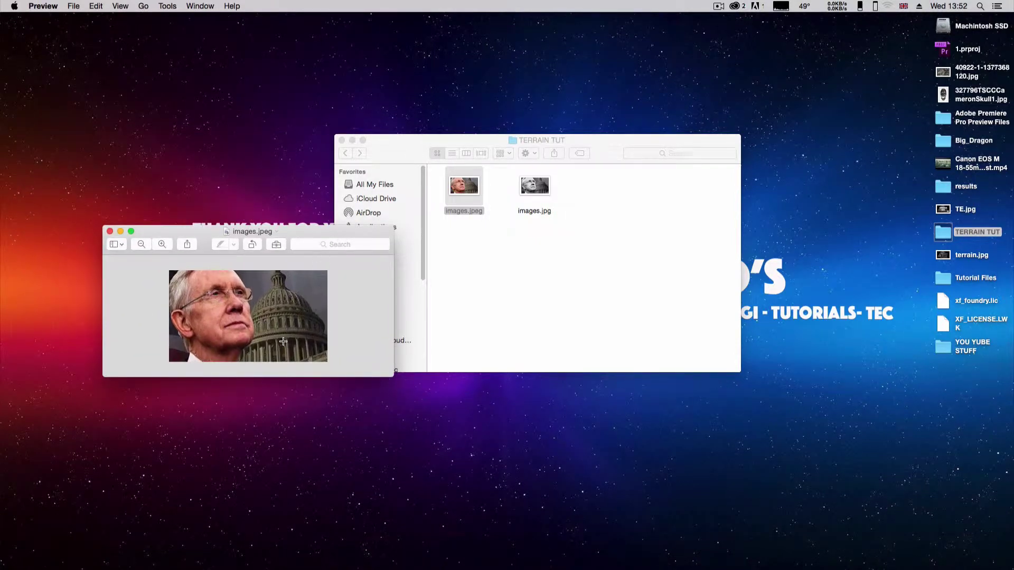
{"action": "left_click_drag", "start_coordinate": [394, 376], "coordinate": [583, 478]}
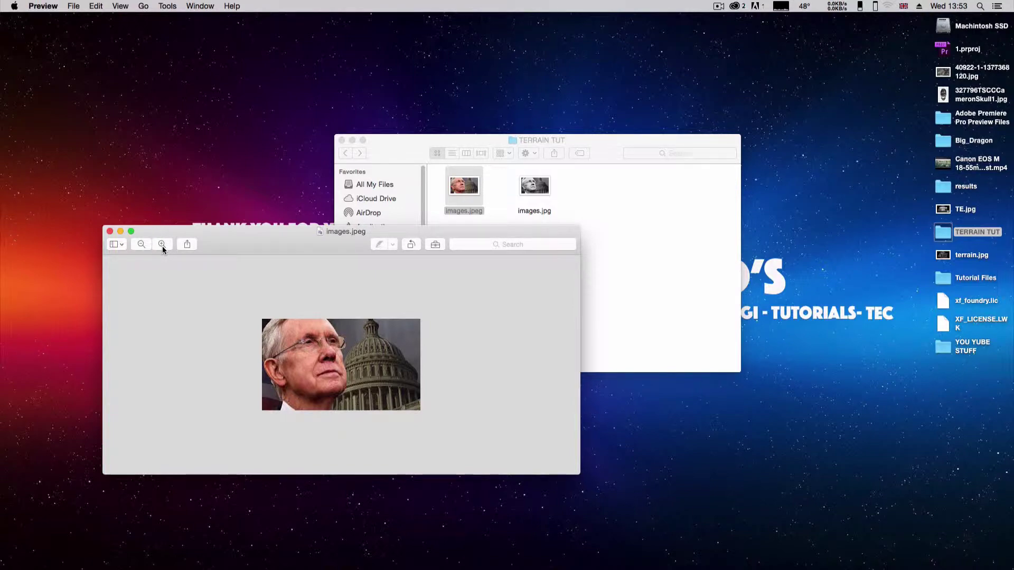
{"action": "left_click", "coordinate": [120, 231]}
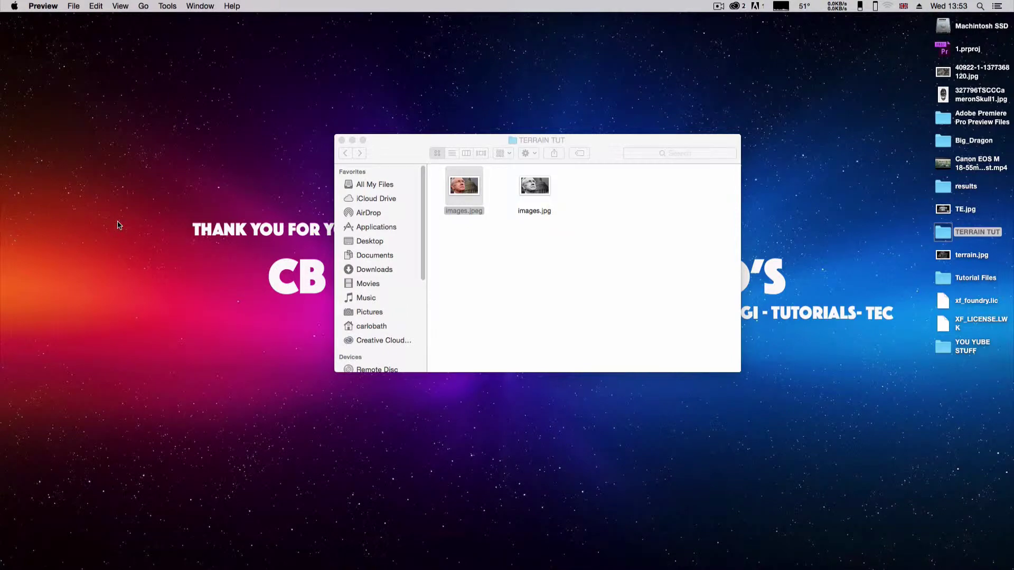
View the black-and-white version images.jpg from the TERRAIN TUT folder and close it
{"action": "left_click", "coordinate": [543, 186]}
{"action": "double_click", "coordinate": [542, 186]}
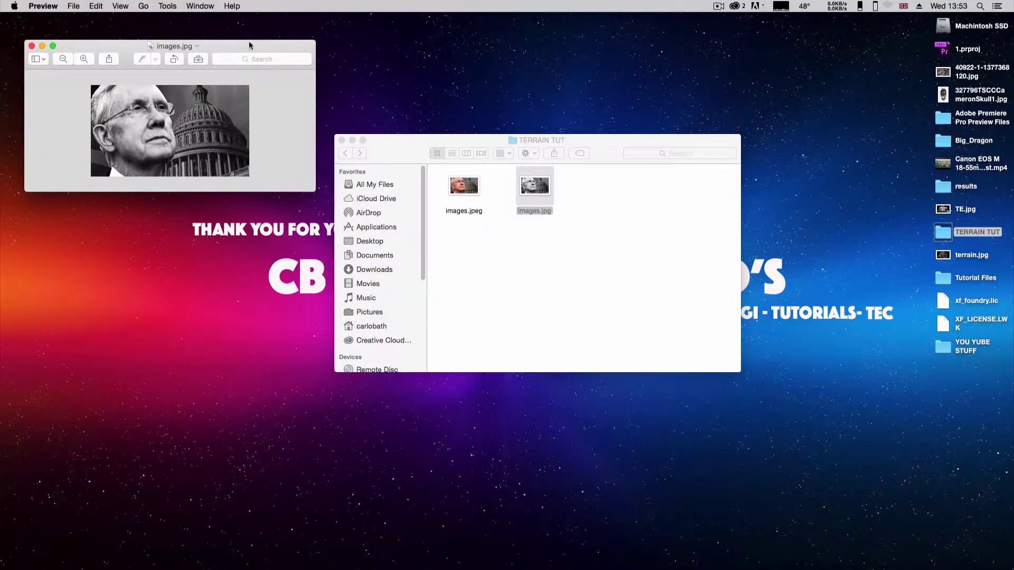
{"action": "left_click_drag", "start_coordinate": [244, 50], "coordinate": [270, 191]}
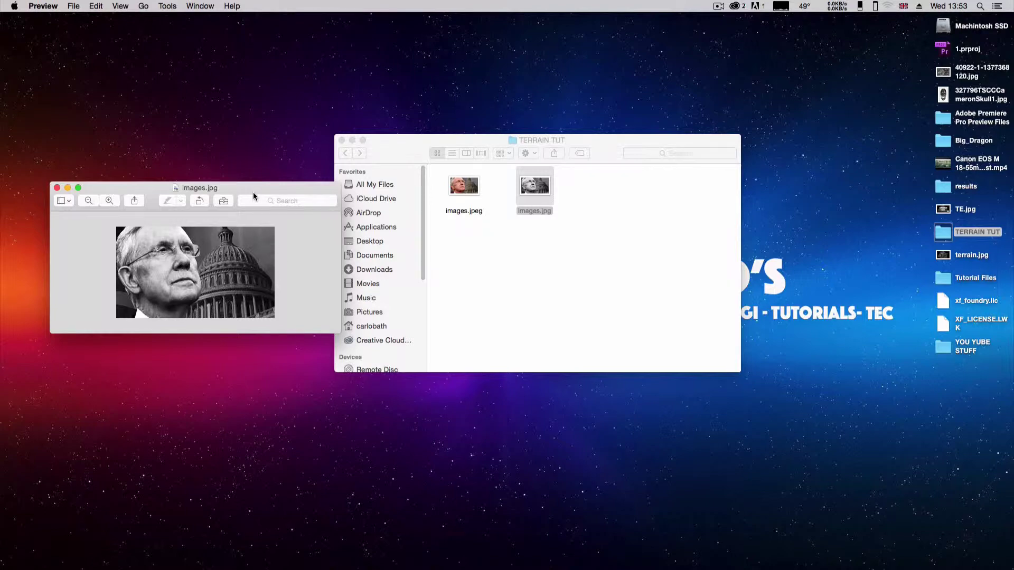
{"action": "left_click_drag", "start_coordinate": [254, 194], "coordinate": [254, 176]}
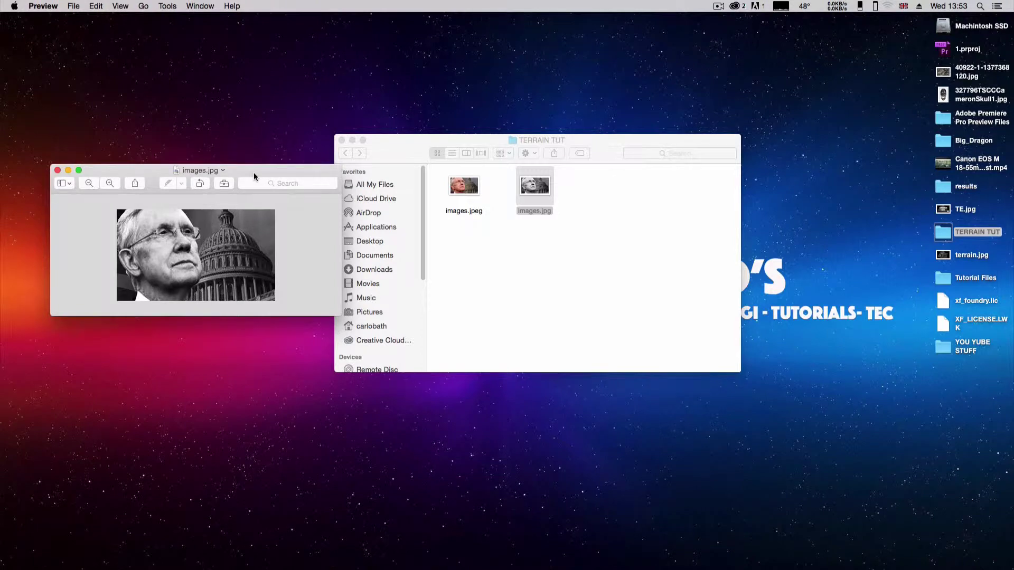
{"action": "right_click", "coordinate": [457, 189]}
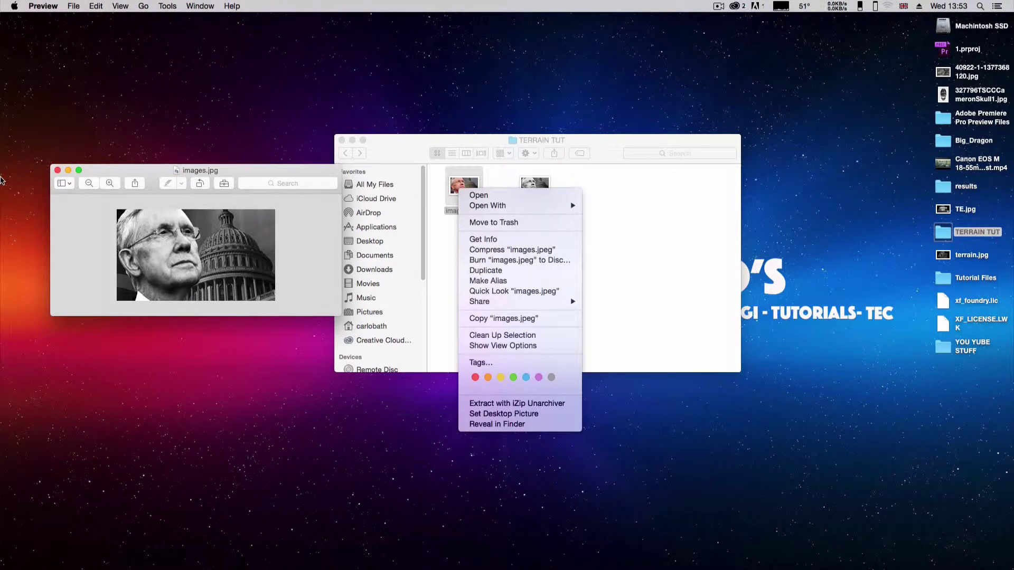
{"action": "left_click", "coordinate": [58, 172]}
{"action": "left_click", "coordinate": [58, 172]}
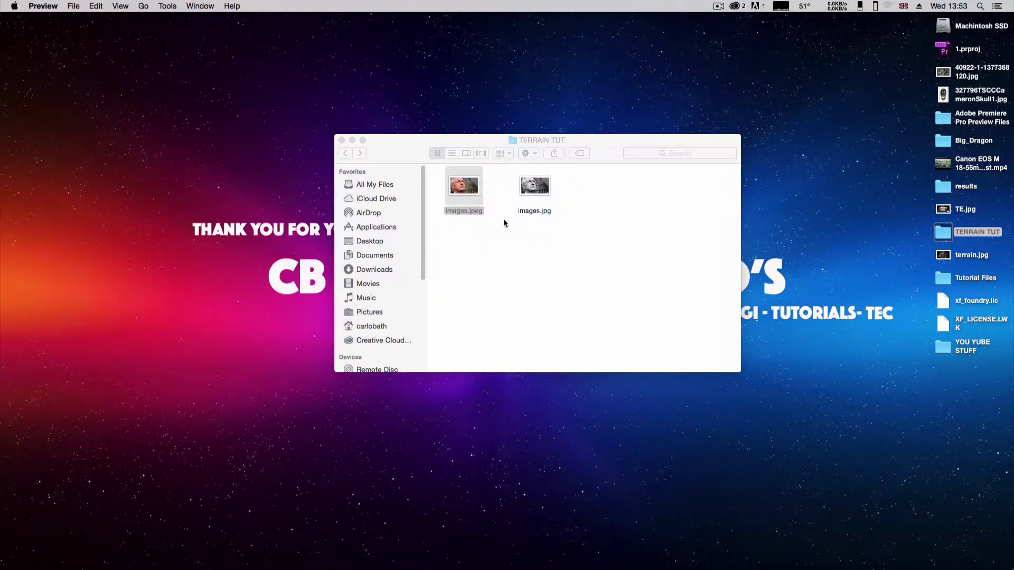
Open images.jpeg from the TERRAIN TUT folder in Adobe Photoshop CC 2014
{"action": "right_click", "coordinate": [471, 188]}
{"action": "mouse_move", "coordinate": [563, 206]}
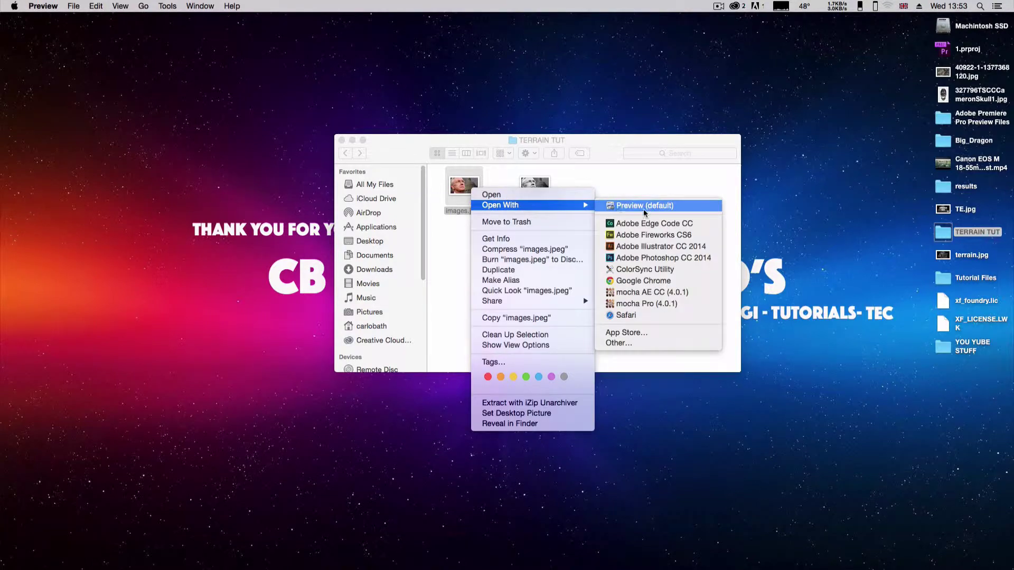
{"action": "left_click", "coordinate": [636, 258]}
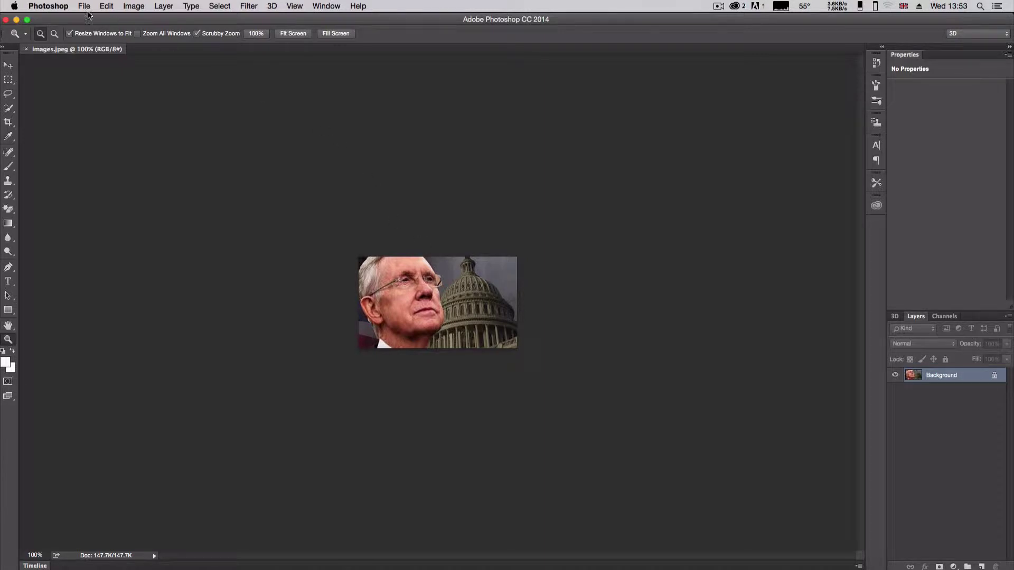
Convert the photo to Grayscale mode, discarding its color information
{"action": "left_click", "coordinate": [141, 6]}
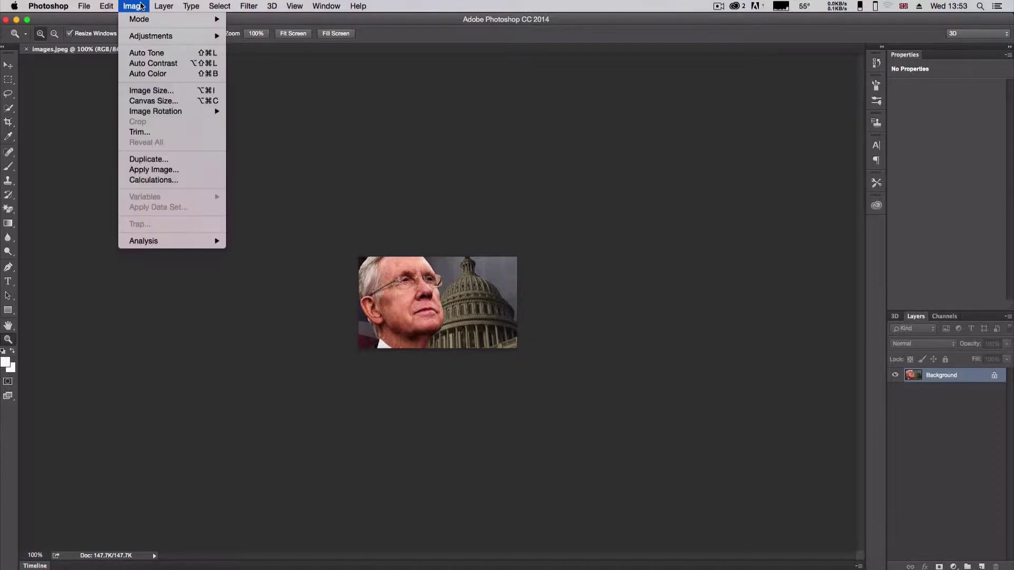
{"action": "mouse_move", "coordinate": [162, 38]}
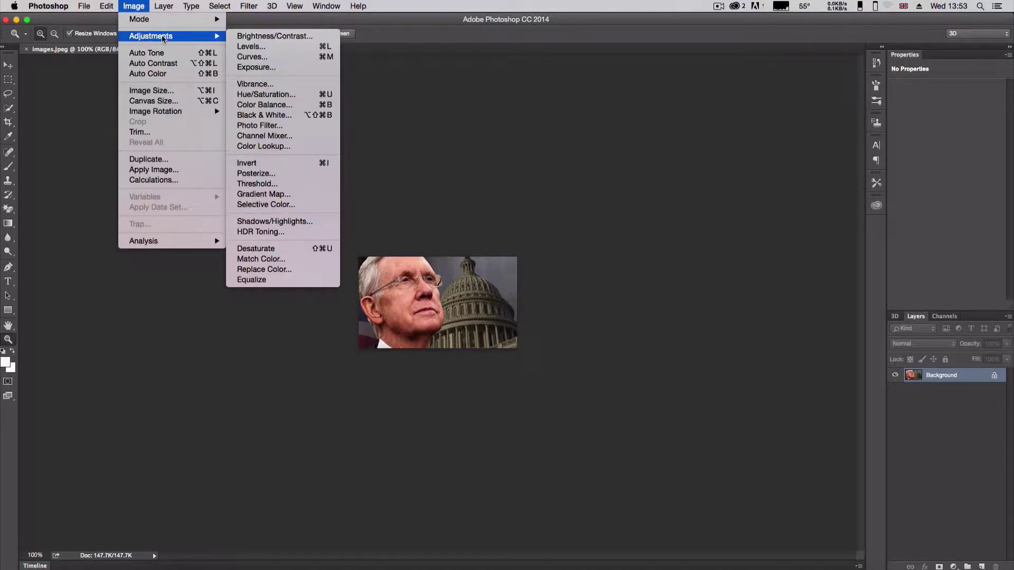
{"action": "mouse_move", "coordinate": [176, 19]}
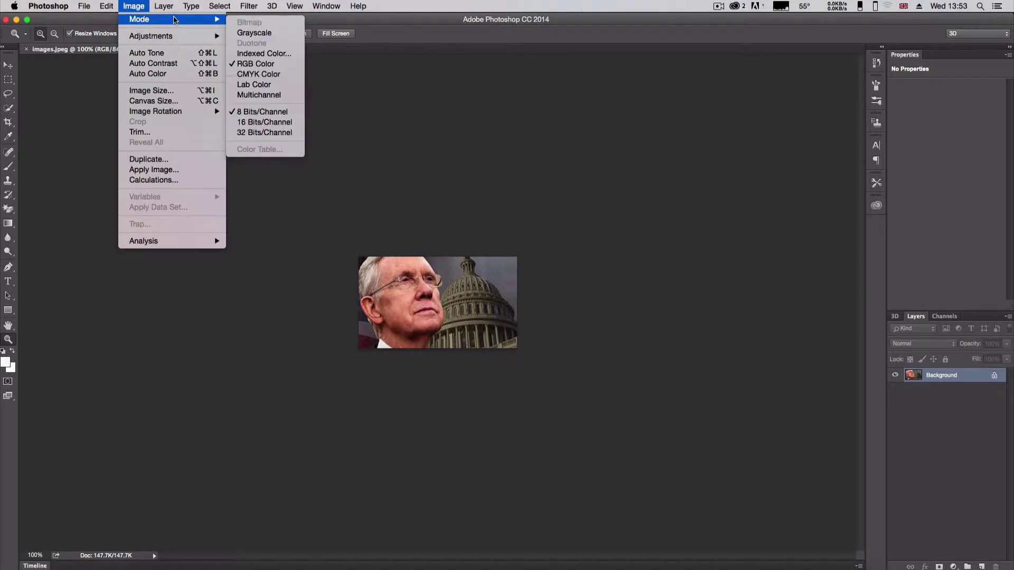
{"action": "left_click", "coordinate": [266, 34]}
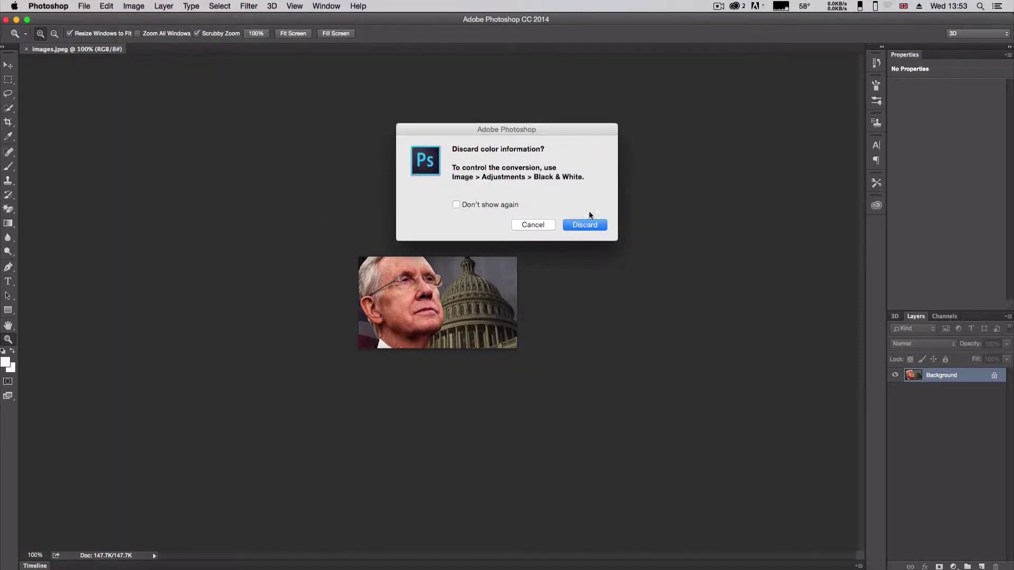
{"action": "left_click", "coordinate": [586, 226]}
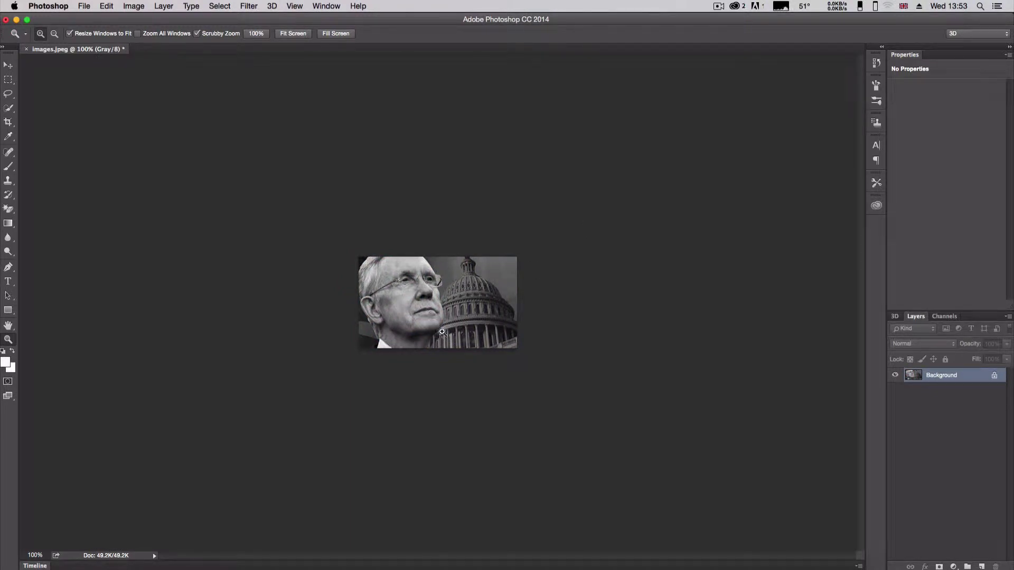
Raise the grayscale image's contrast to 92 with the Brightness/Contrast adjustment
{"action": "left_click", "coordinate": [132, 6]}
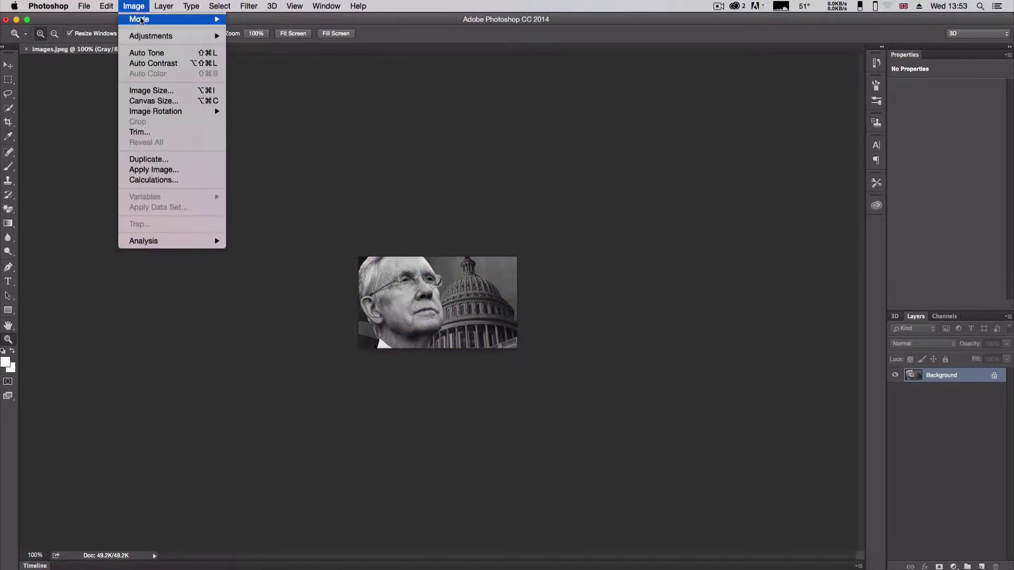
{"action": "mouse_move", "coordinate": [156, 36]}
{"action": "left_click", "coordinate": [275, 36]}
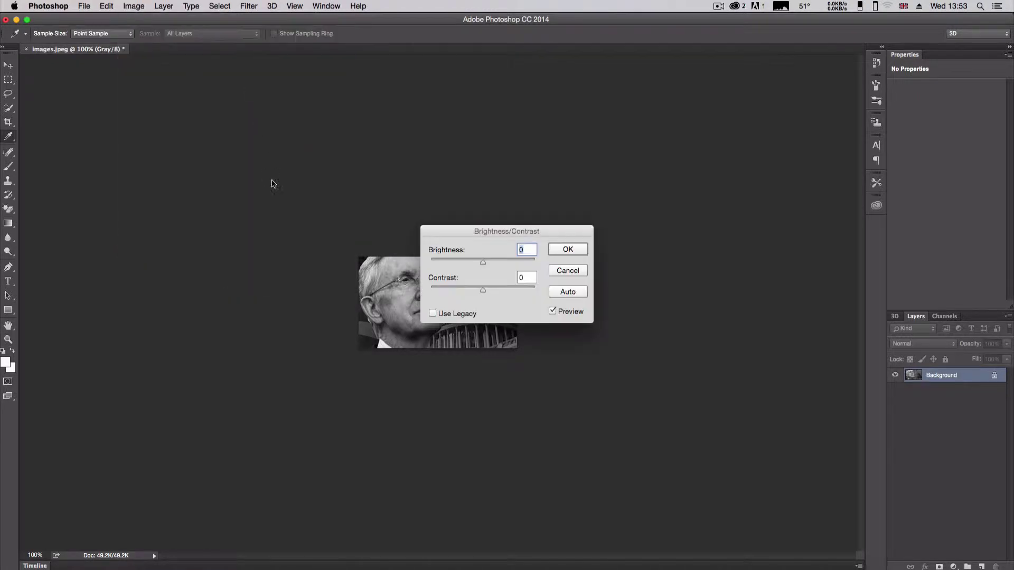
{"action": "left_click_drag", "start_coordinate": [521, 232], "coordinate": [621, 210]}
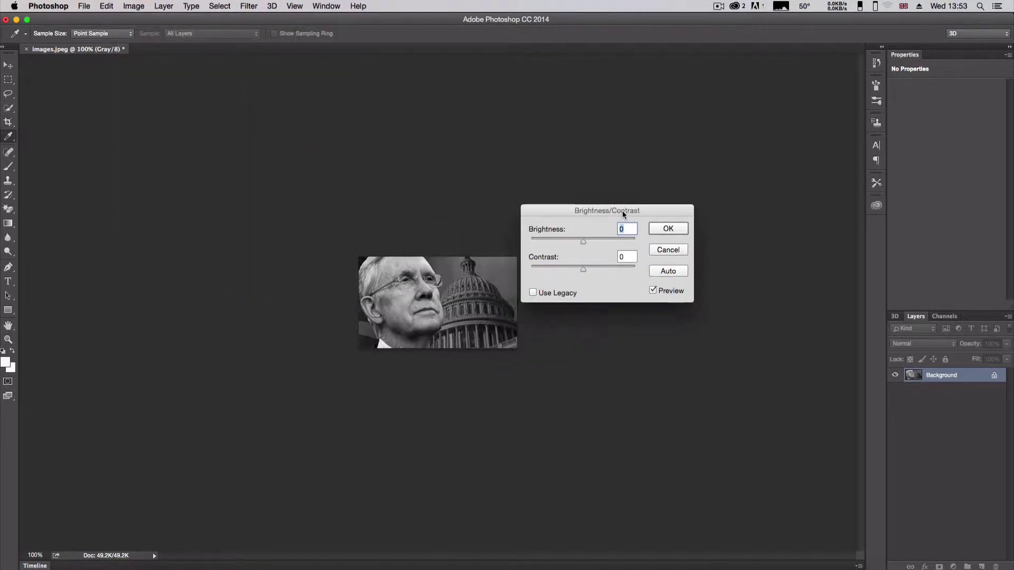
{"action": "left_click_drag", "start_coordinate": [583, 267], "coordinate": [630, 273]}
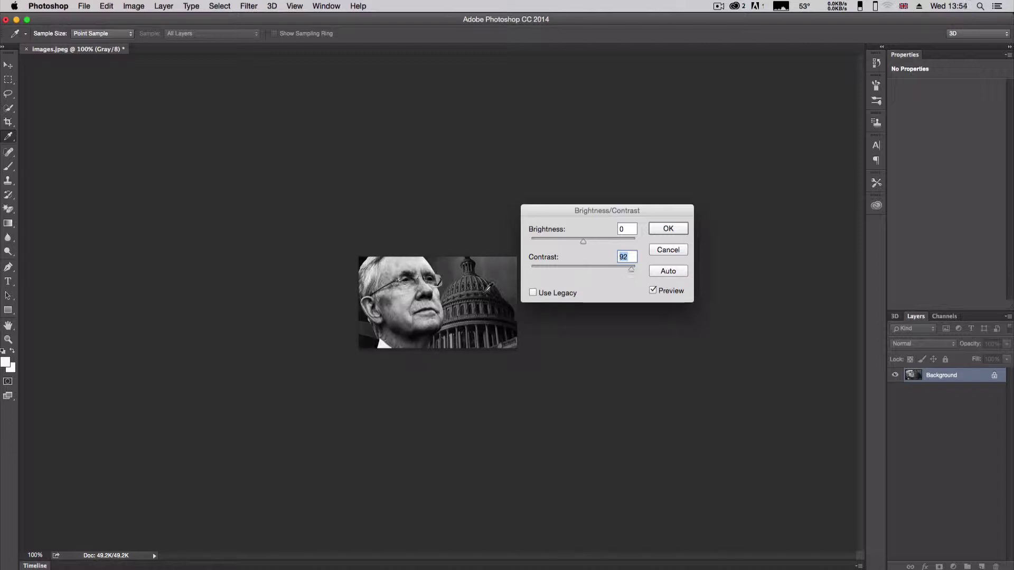
{"action": "left_click", "coordinate": [674, 229]}
{"action": "key", "text": "z"}
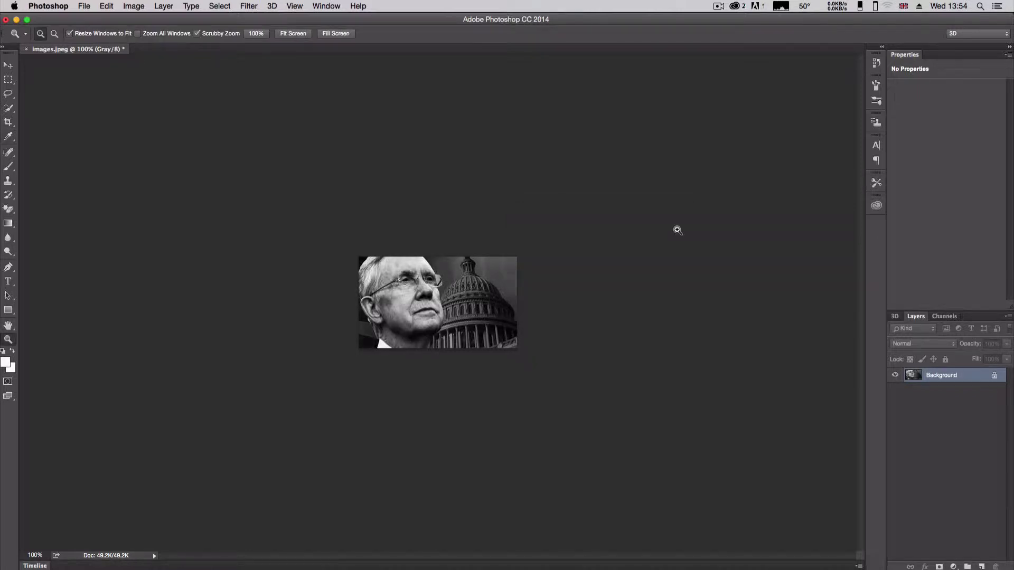
{"action": "left_click", "coordinate": [87, 7]}
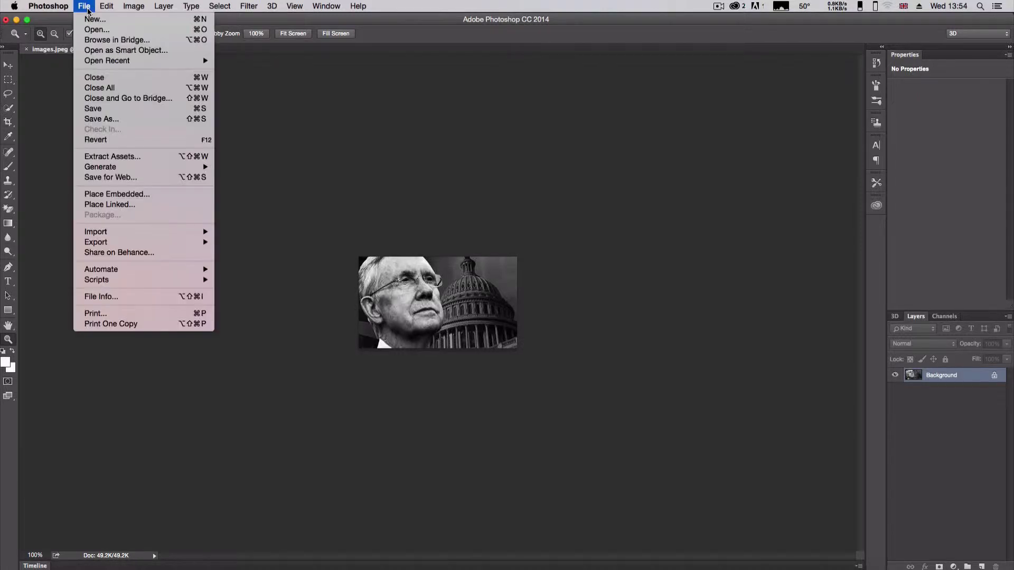
{"action": "left_click", "coordinate": [124, 109]}
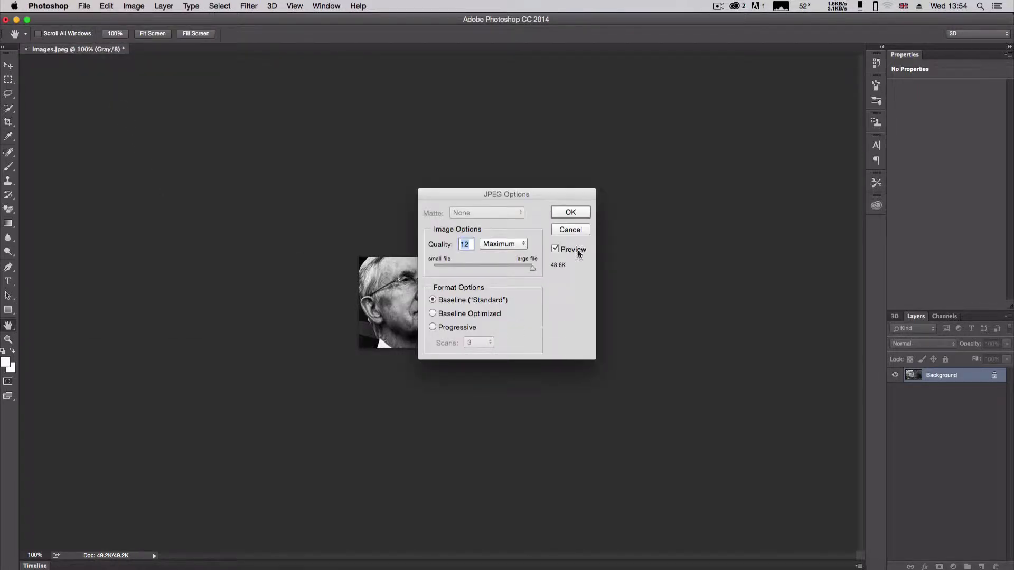
{"action": "left_click", "coordinate": [580, 230]}
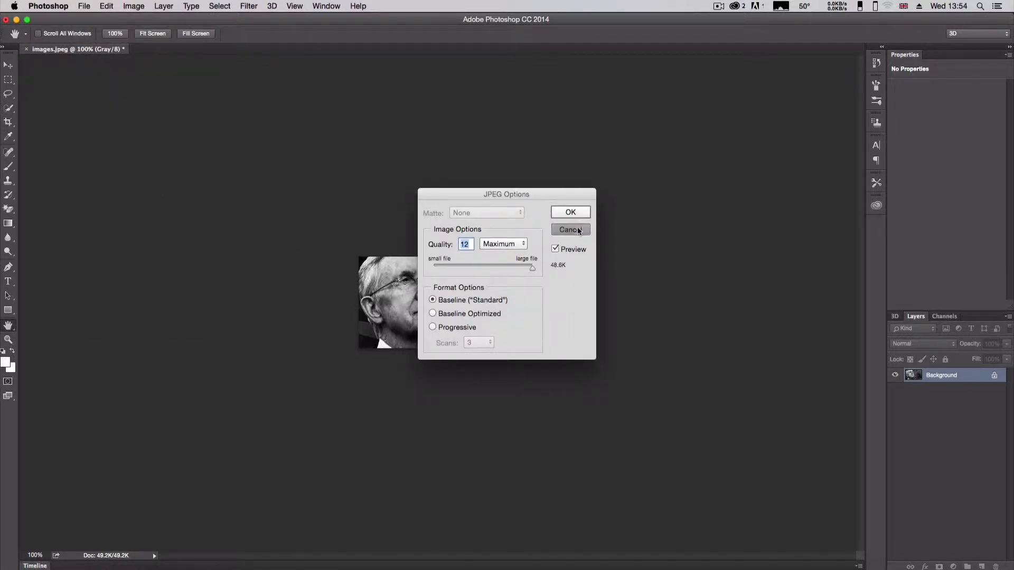
{"action": "left_click", "coordinate": [84, 7]}
{"action": "left_click", "coordinate": [127, 118]}
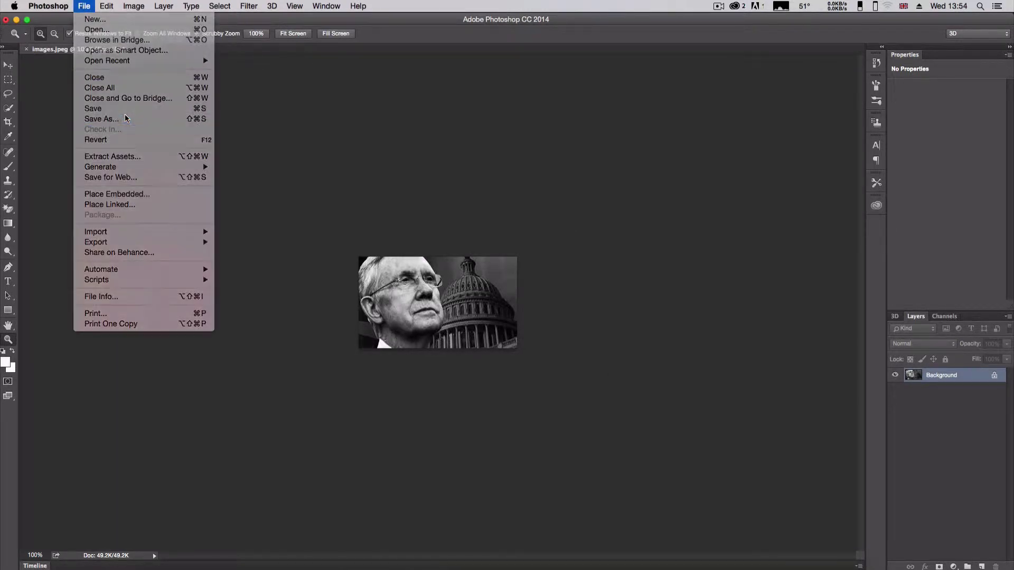
{"action": "left_click", "coordinate": [487, 192]}
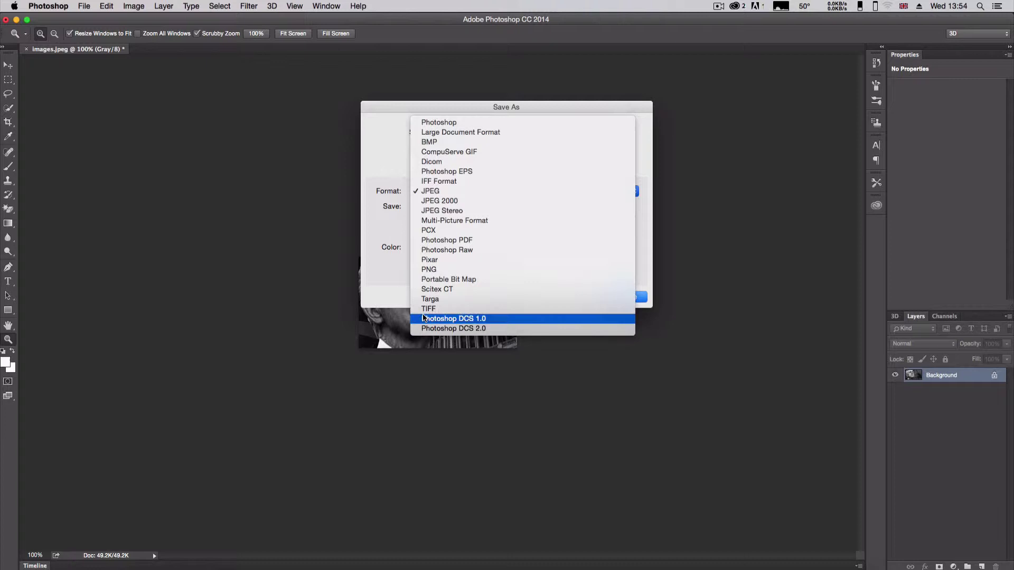
{"action": "left_click", "coordinate": [334, 331]}
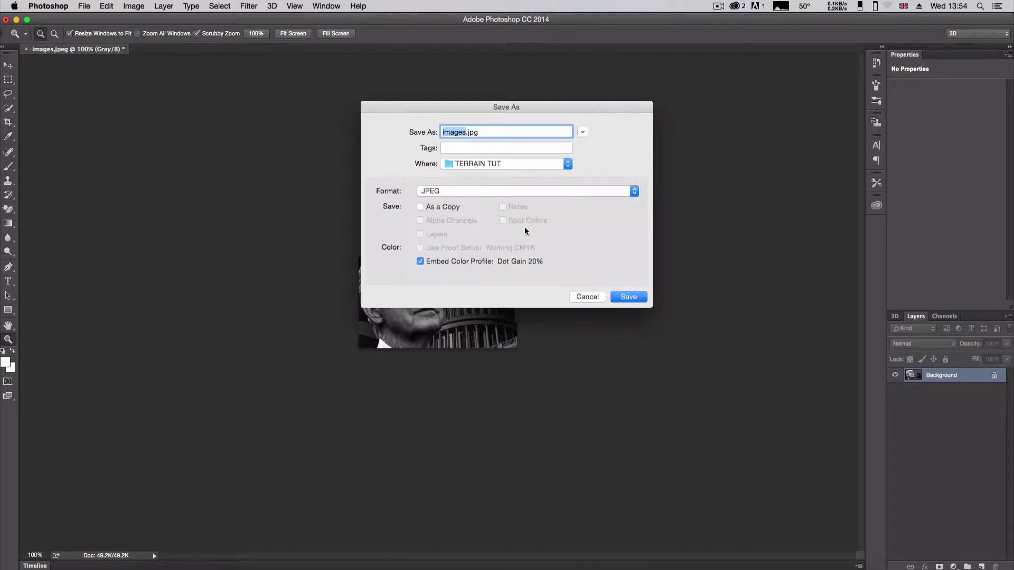
{"action": "left_click", "coordinate": [582, 297]}
Quit Photoshop without saving the changes to images.jpeg
{"action": "left_click", "coordinate": [36, 8]}
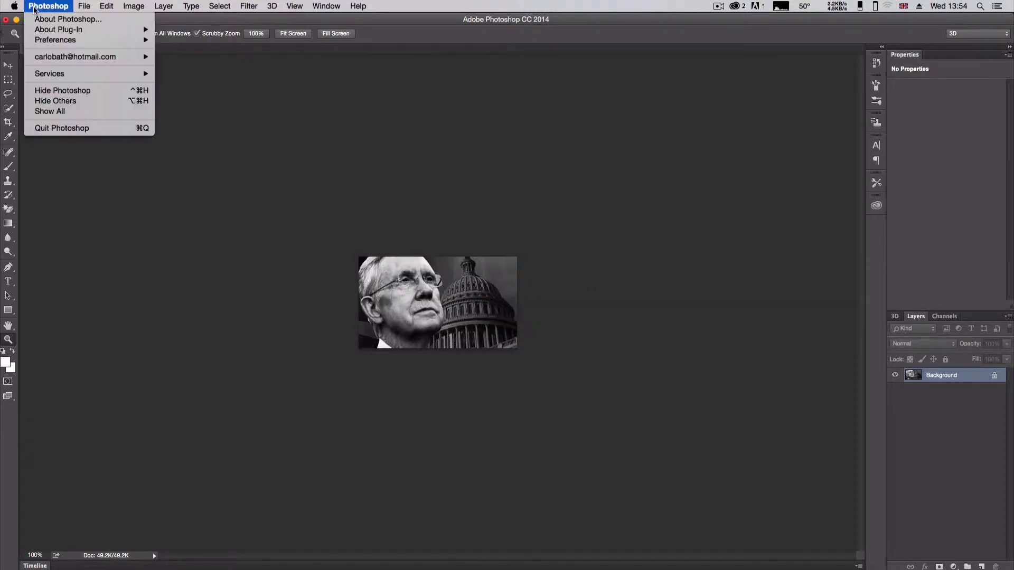
{"action": "left_click", "coordinate": [51, 128]}
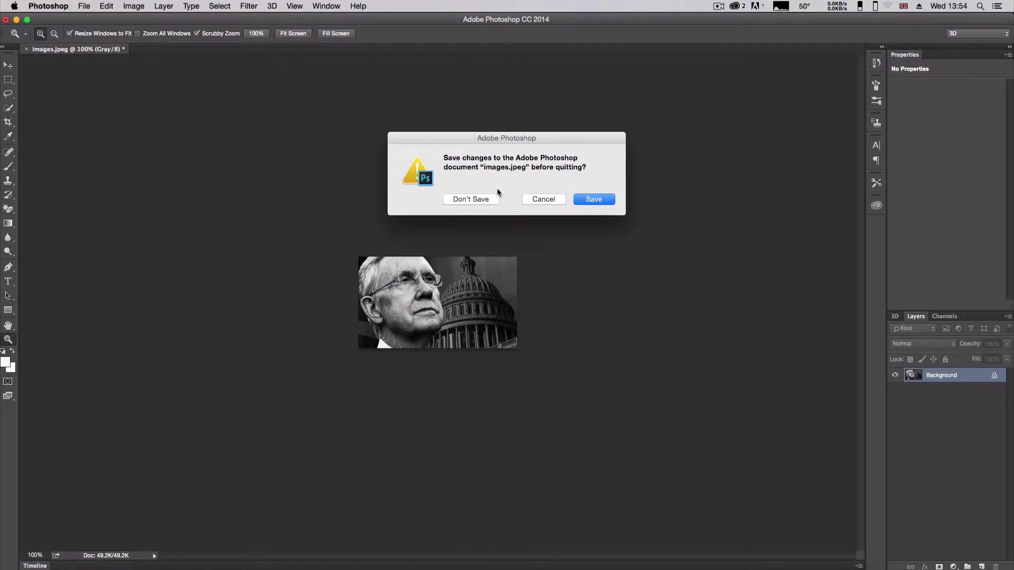
{"action": "left_click", "coordinate": [486, 200]}
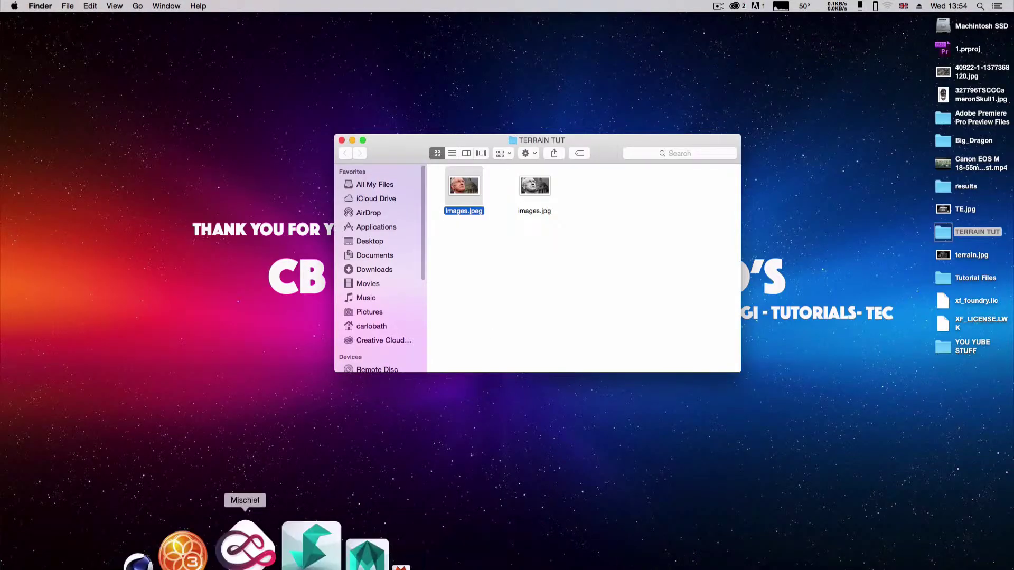
Switch to Autodesk Maya 2015 and activate the Polygons menu set
{"action": "left_click", "coordinate": [299, 547]}
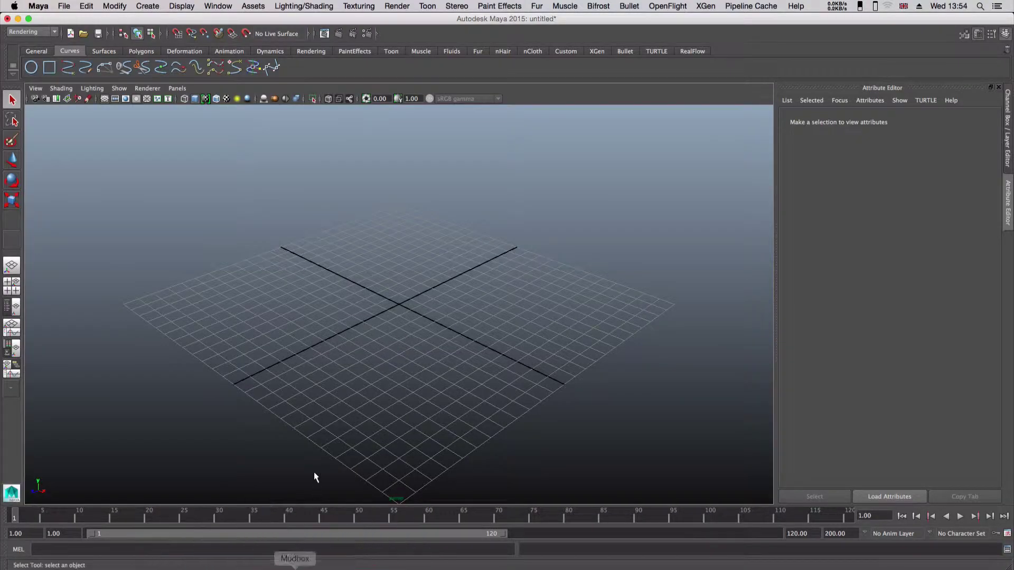
{"action": "left_click_drag", "start_coordinate": [432, 267], "coordinate": [368, 236], "text": "alt"}
{"action": "left_click", "coordinate": [30, 33]}
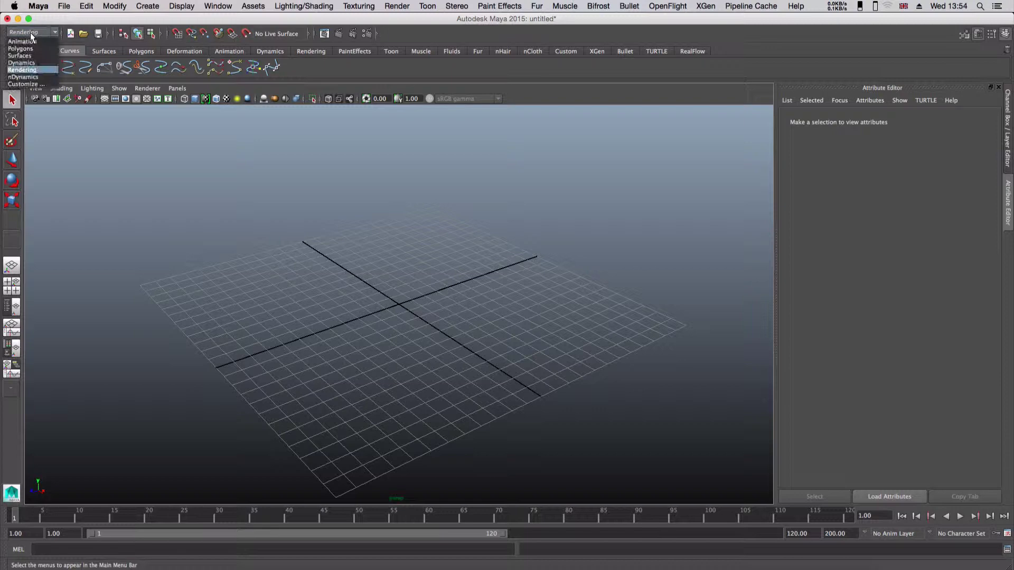
{"action": "left_click", "coordinate": [20, 48]}
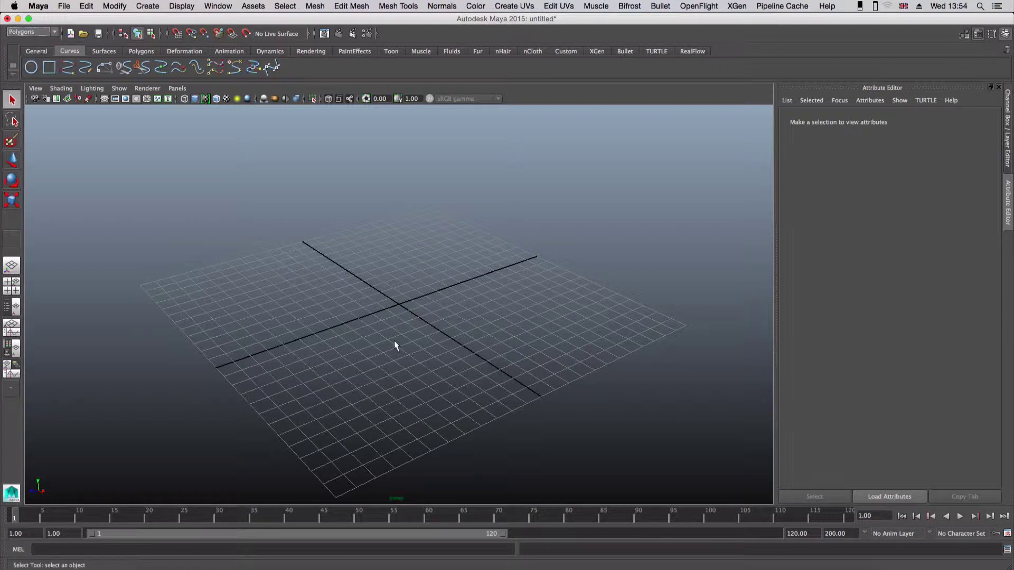
Create a polygon plane covering the whole grid, about 23.8 wide and 24 high, from corner to corner
{"action": "scroll", "coordinate": [395, 342], "scroll_direction": "up", "scroll_amount": 2}
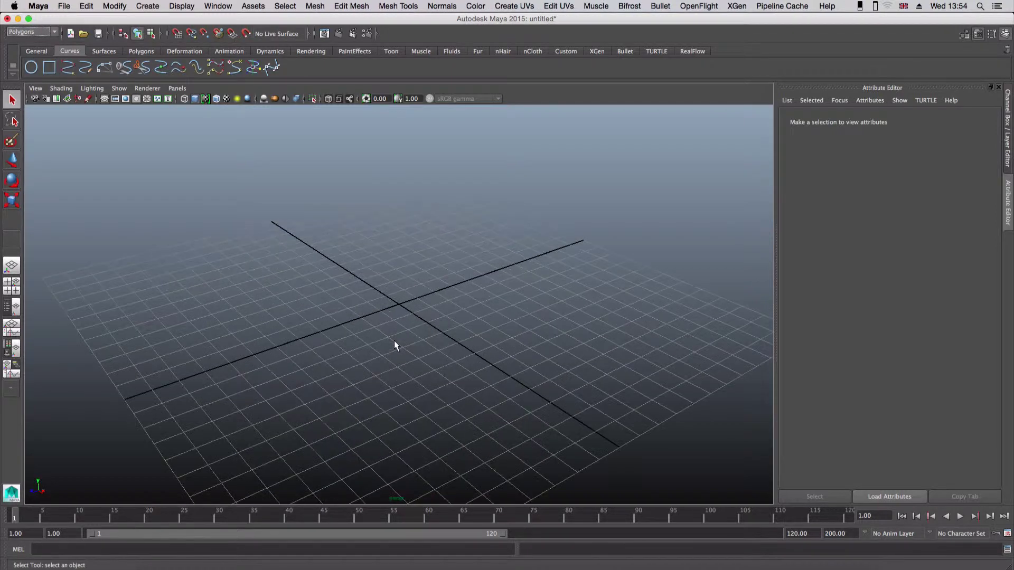
{"action": "left_click", "coordinate": [147, 7]}
{"action": "mouse_move", "coordinate": [175, 35]}
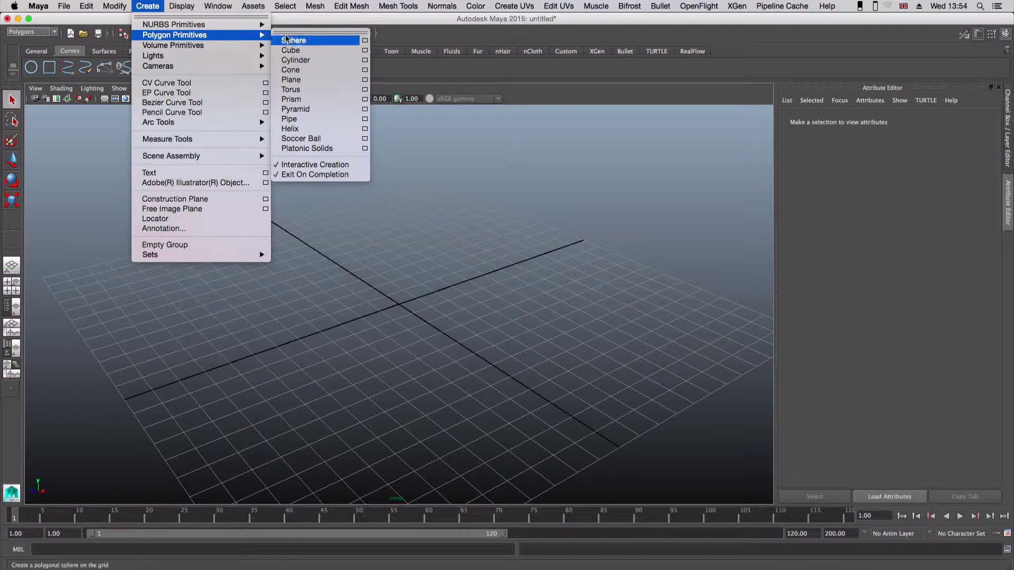
{"action": "left_click", "coordinate": [299, 80]}
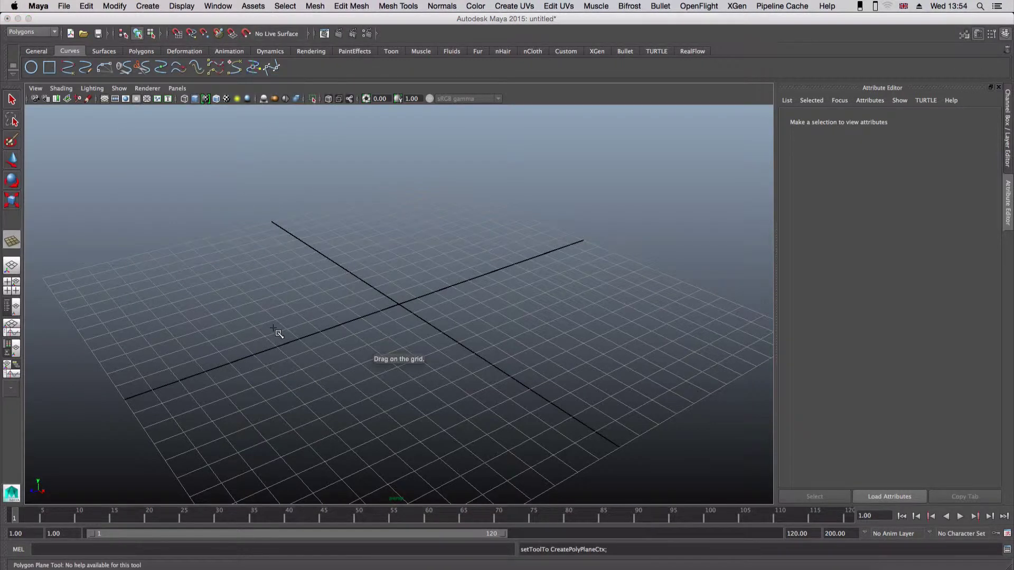
{"action": "left_click_drag", "start_coordinate": [279, 332], "coordinate": [328, 324], "text": "alt"}
{"action": "right_click_drag", "start_coordinate": [328, 323], "coordinate": [248, 324], "text": "alt"}
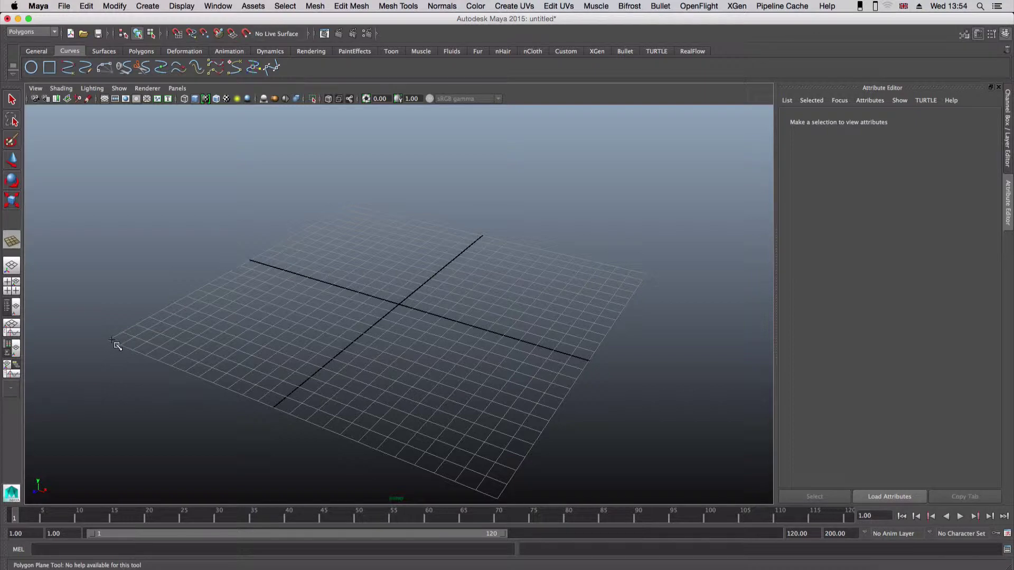
{"action": "left_click_drag", "start_coordinate": [109, 341], "coordinate": [644, 274]}
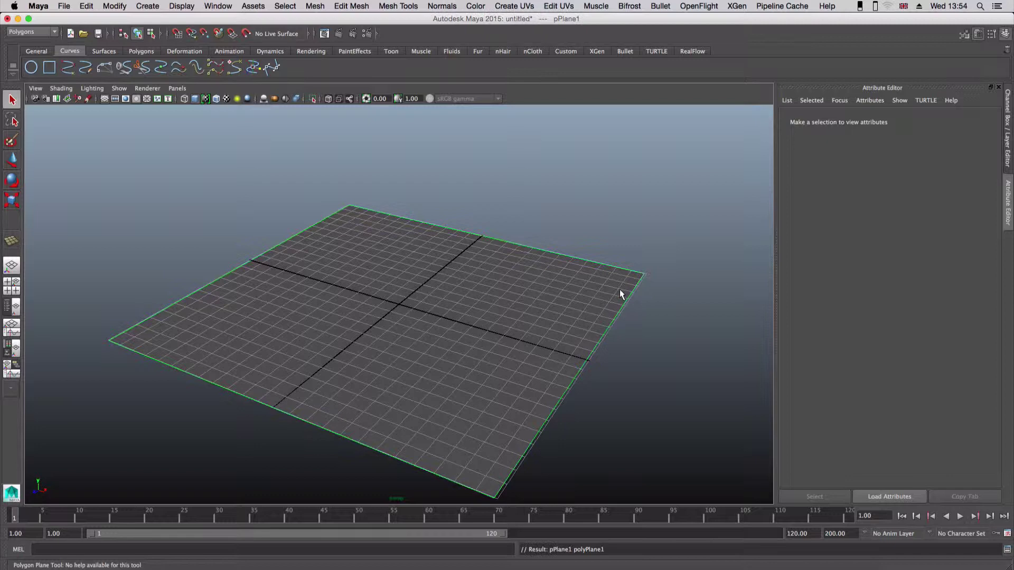
Set the polygon plane's Subdivisions Width and Subdivisions Height to 50 each
{"action": "left_click", "coordinate": [898, 120]}
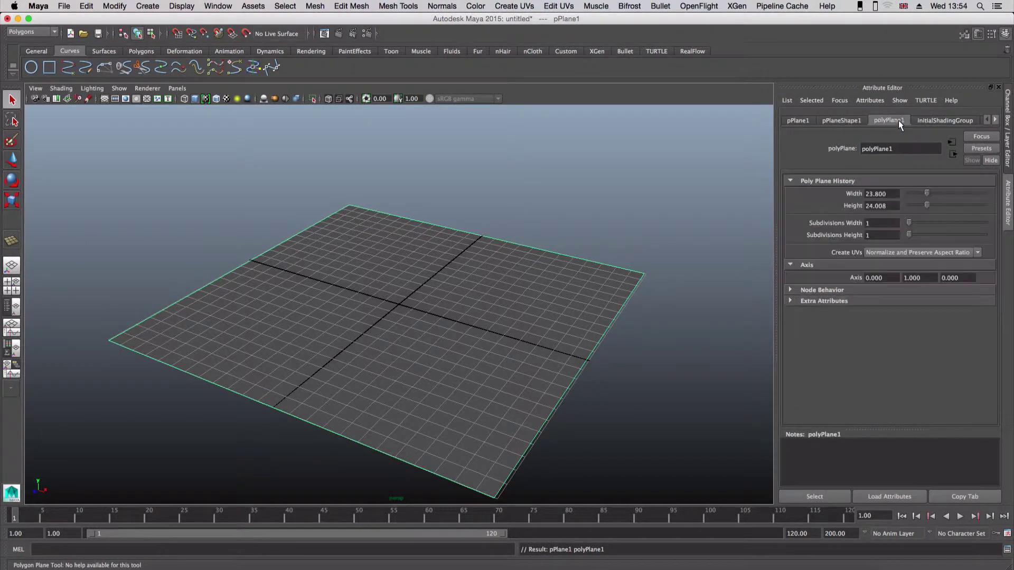
{"action": "left_click", "coordinate": [867, 223]}
{"action": "key", "text": "Return"}
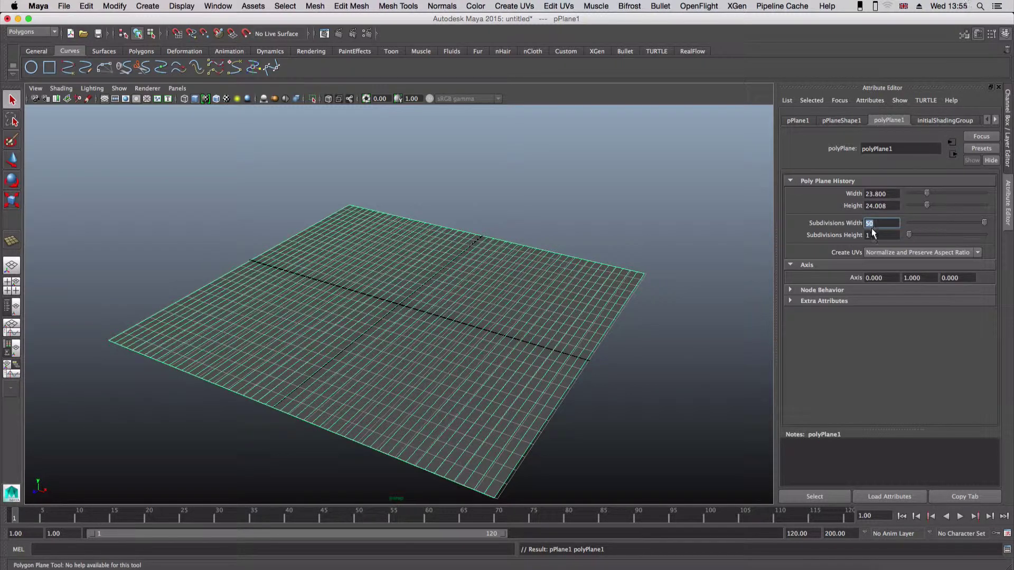
{"action": "left_click", "coordinate": [869, 235]}
{"action": "type", "text": "50"}
{"action": "key", "text": "Return"}
{"action": "scroll", "coordinate": [459, 306], "scroll_direction": "up", "scroll_amount": 2}
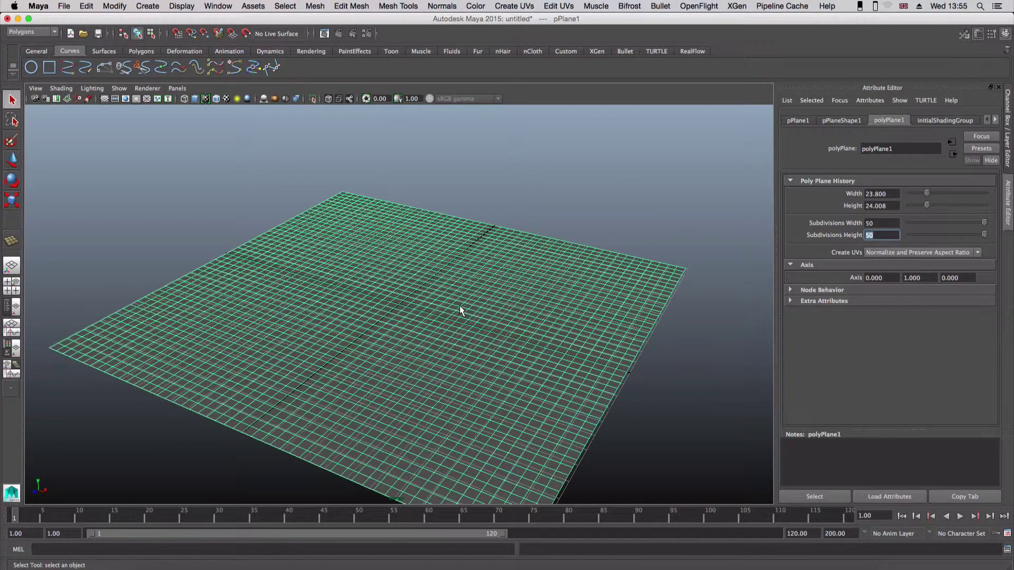
{"action": "scroll", "coordinate": [459, 306], "scroll_direction": "down", "scroll_amount": 2}
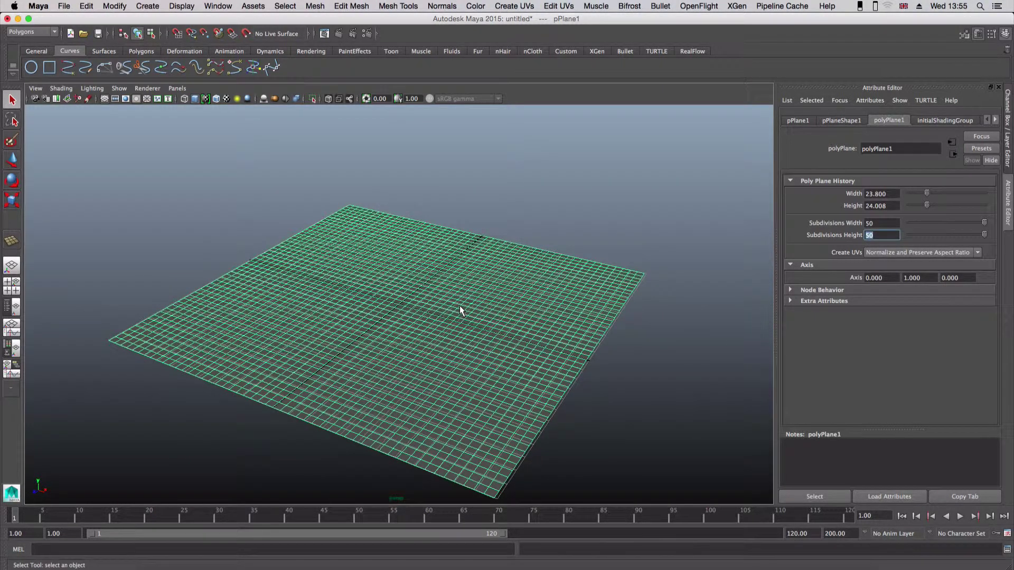
Activate the Surfaces menu set and open the settings of the Sculpt Geometry Tool for the plane
{"action": "left_click", "coordinate": [55, 32]}
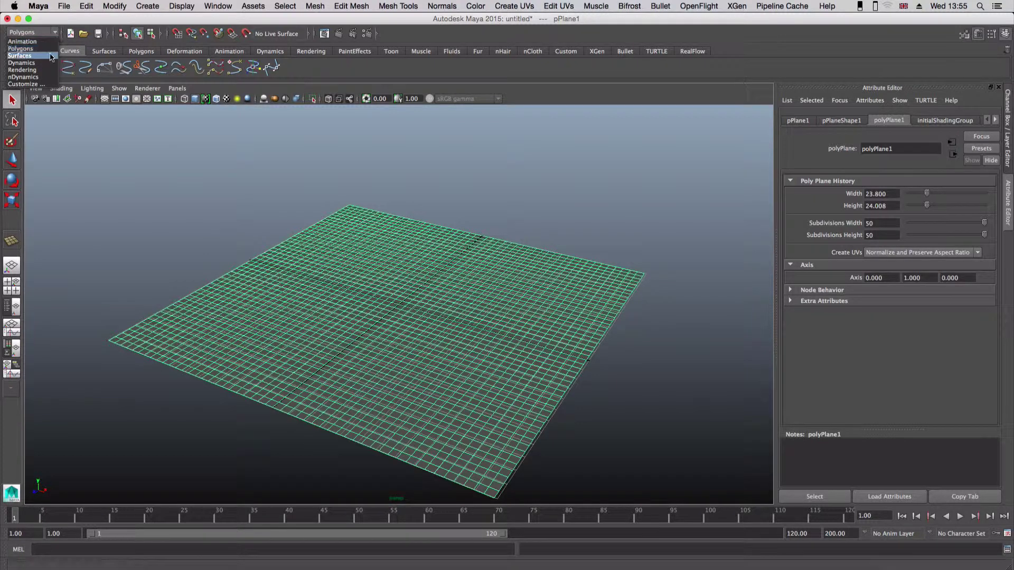
{"action": "left_click", "coordinate": [52, 56]}
{"action": "left_click", "coordinate": [342, 6]}
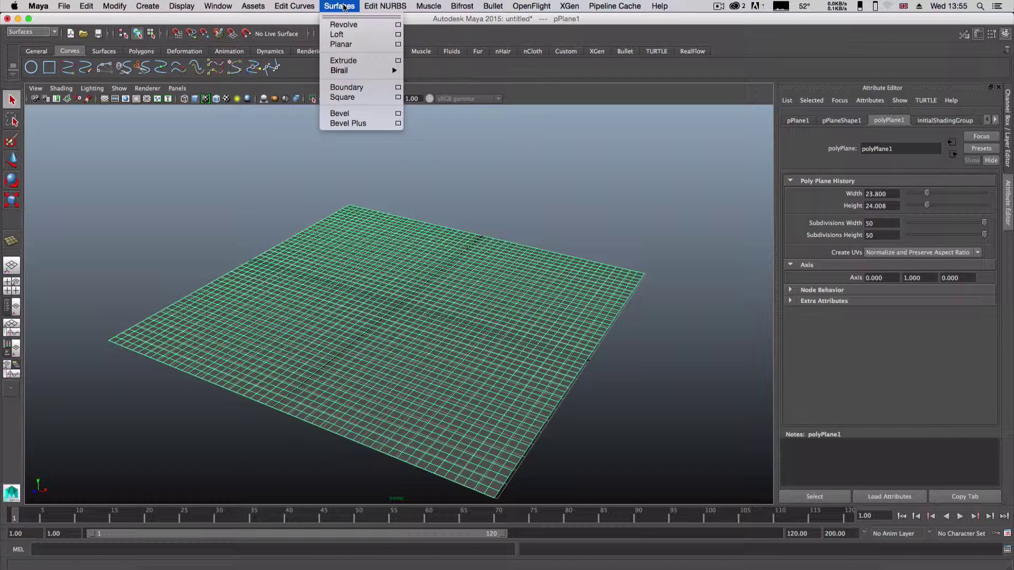
{"action": "mouse_move", "coordinate": [383, 8]}
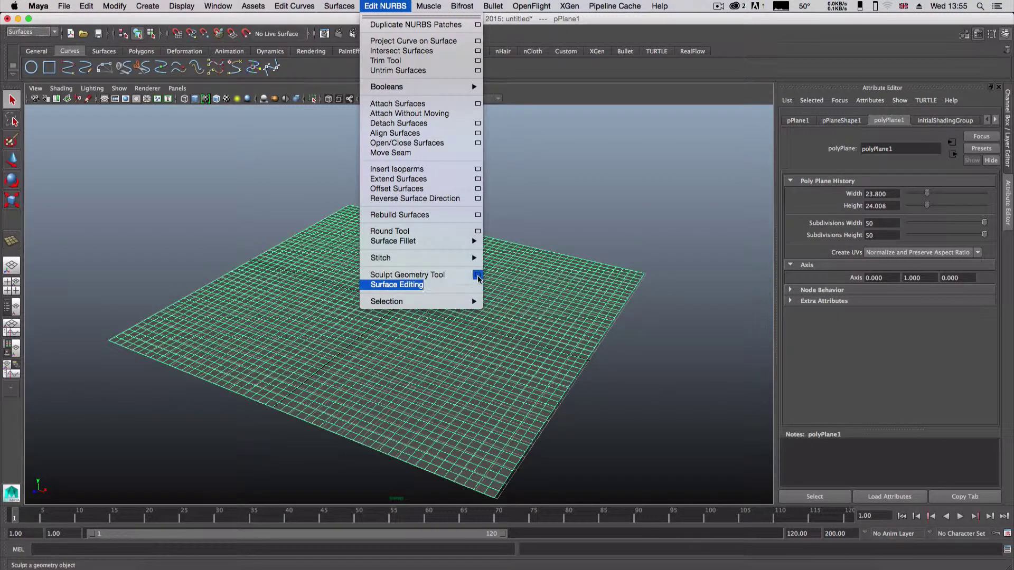
{"action": "left_click", "coordinate": [478, 275]}
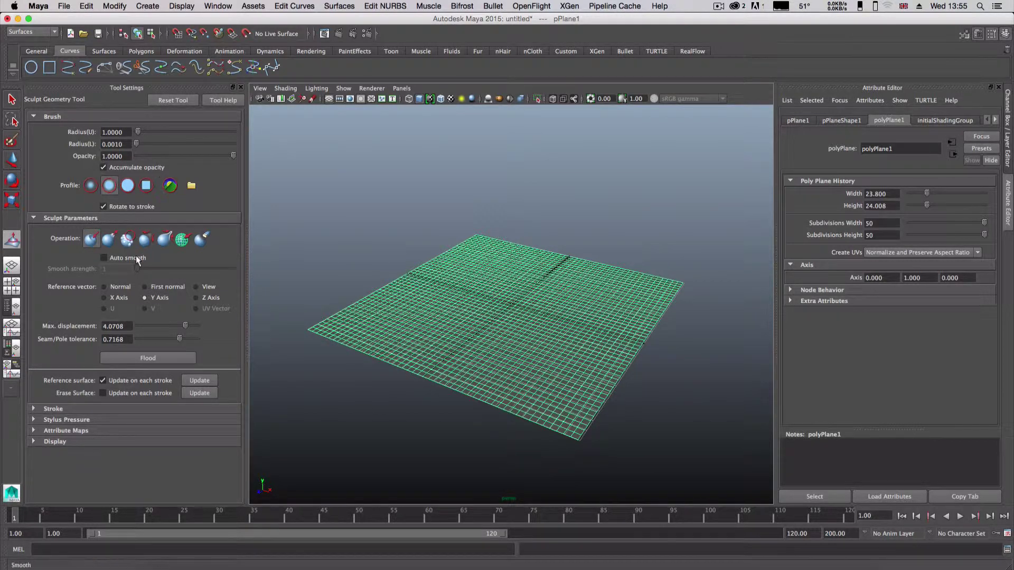
Import images.jpg from the Desktop's TERRAIN TUT folder as the Sculpt Geometry Tool's attribute map to displace the plane
{"action": "left_click", "coordinate": [32, 430]}
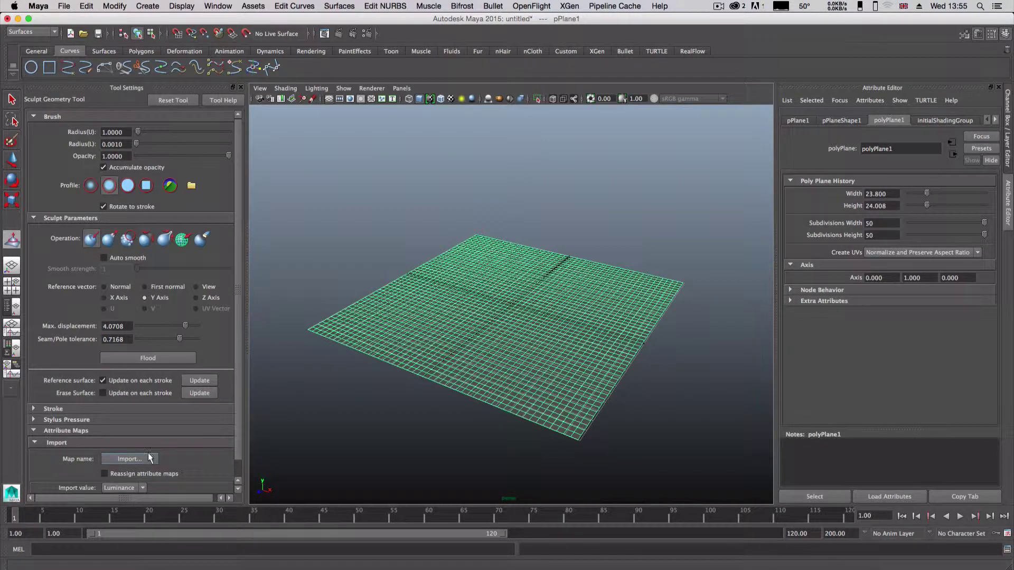
{"action": "left_click", "coordinate": [130, 458]}
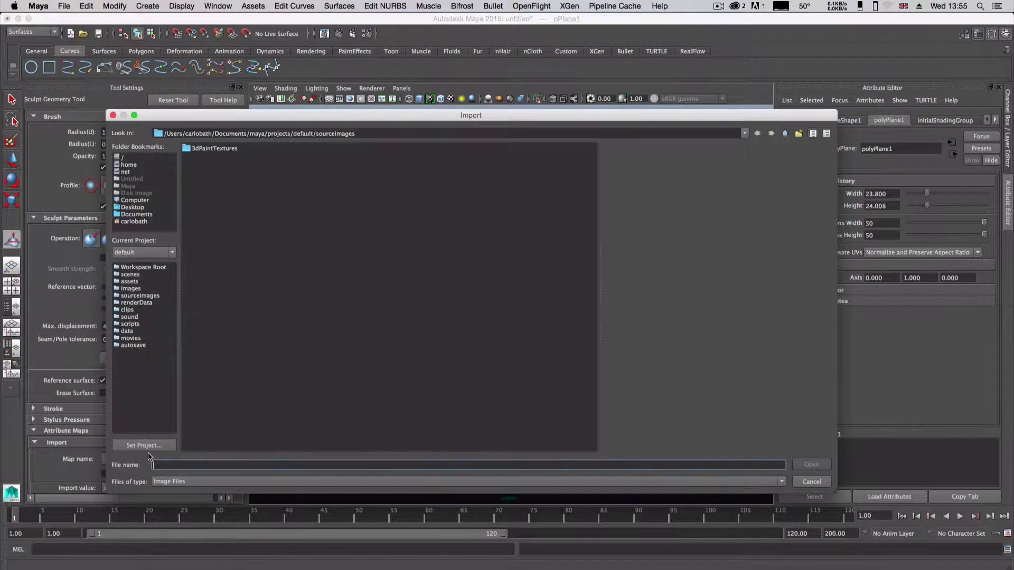
{"action": "left_click", "coordinate": [138, 207]}
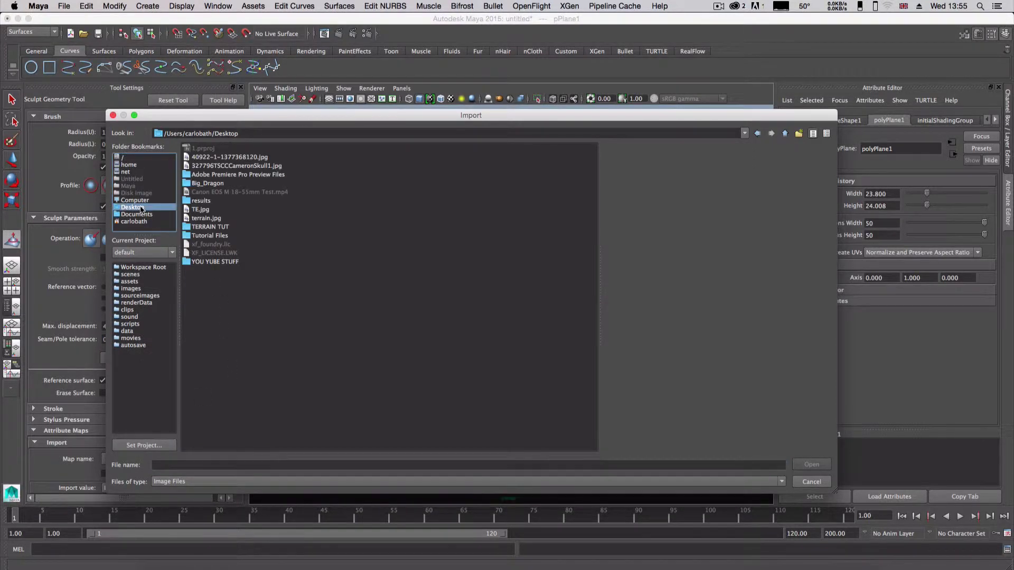
{"action": "left_click", "coordinate": [206, 157]}
{"action": "left_click", "coordinate": [205, 165]}
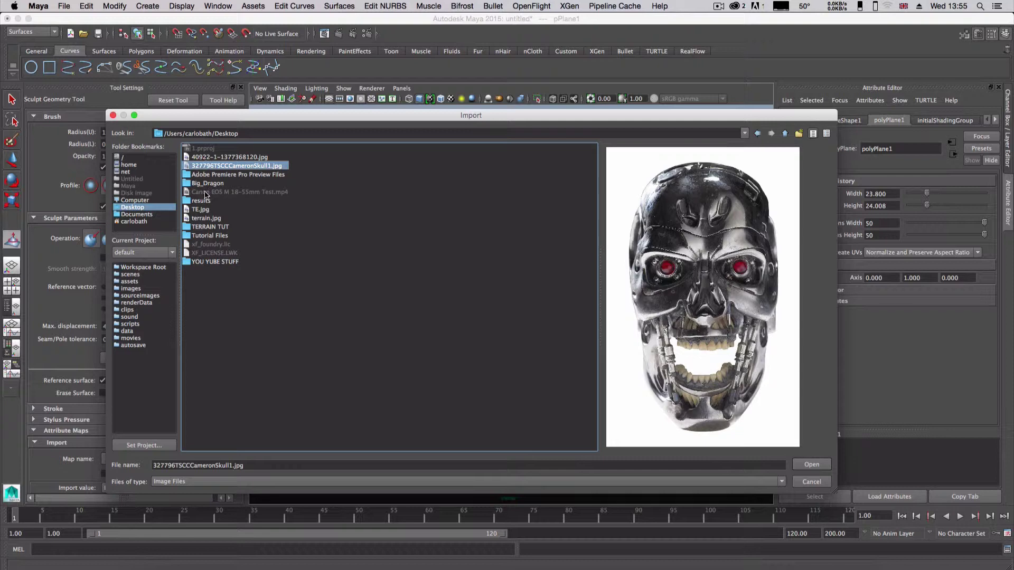
{"action": "left_click", "coordinate": [204, 210]}
{"action": "left_click", "coordinate": [205, 218]}
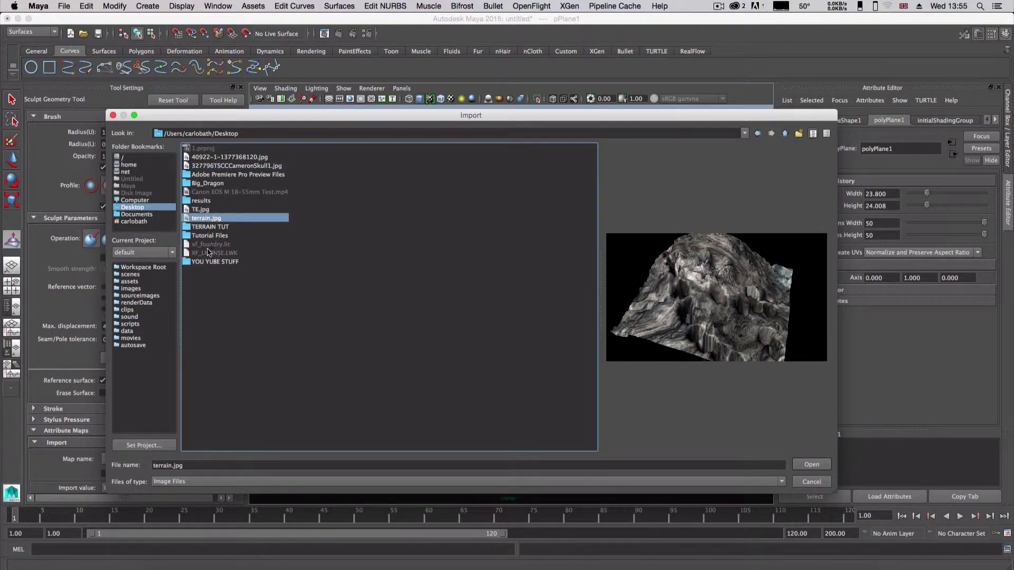
{"action": "double_click", "coordinate": [205, 228]}
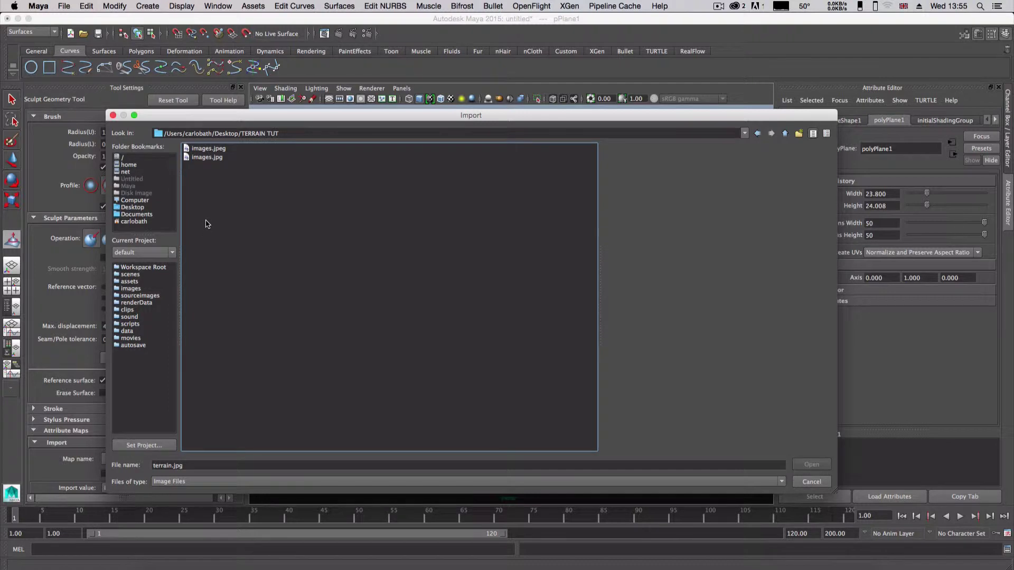
{"action": "left_click", "coordinate": [208, 149]}
{"action": "left_click", "coordinate": [208, 158]}
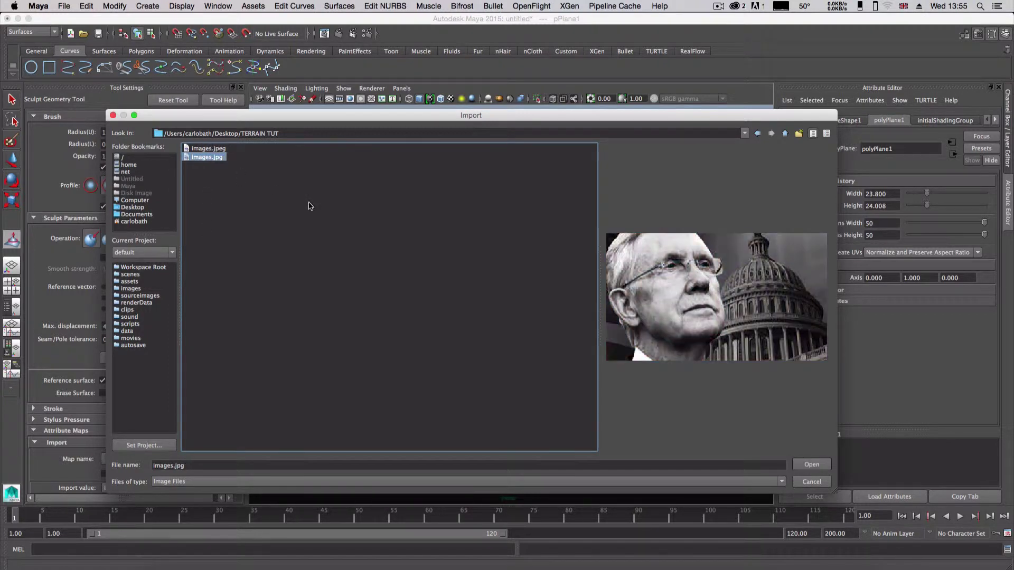
{"action": "left_click_drag", "start_coordinate": [591, 121], "coordinate": [382, 61]}
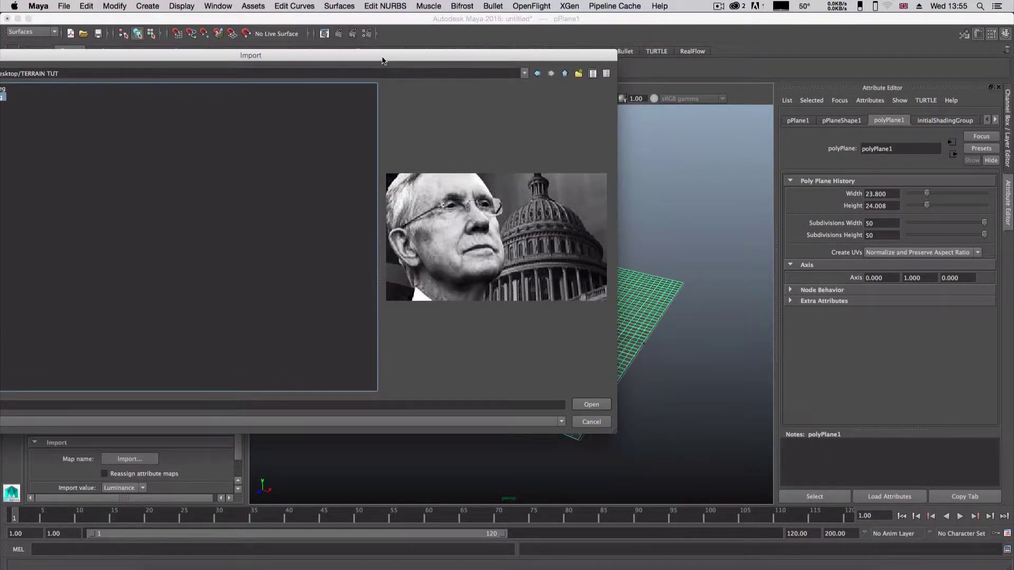
{"action": "left_click", "coordinate": [592, 403]}
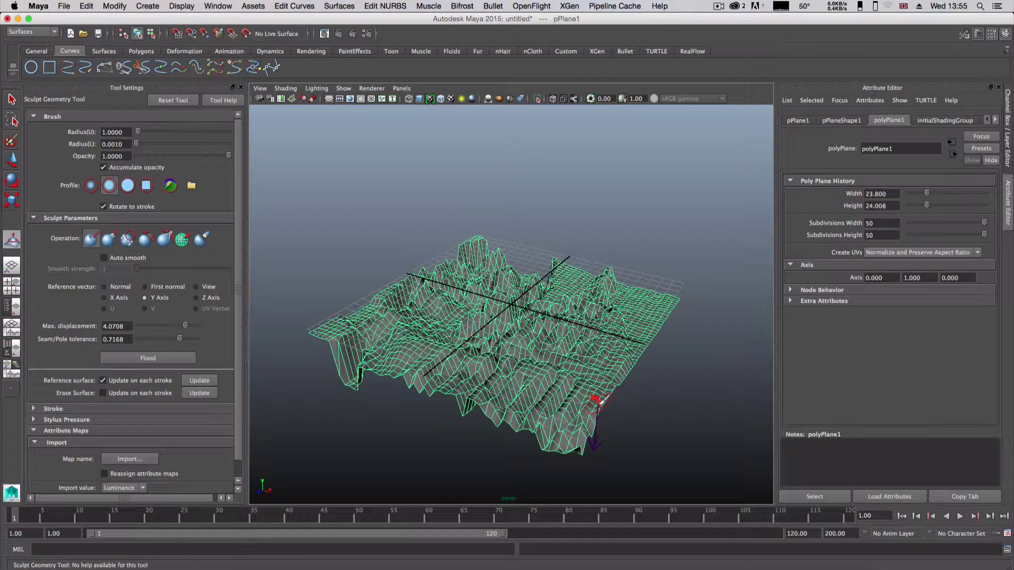
Render a close perspective view of the displaced terrain with Maya Software, inspect the image and close the Render View
{"action": "scroll", "coordinate": [581, 383], "scroll_direction": "up", "scroll_amount": 5}
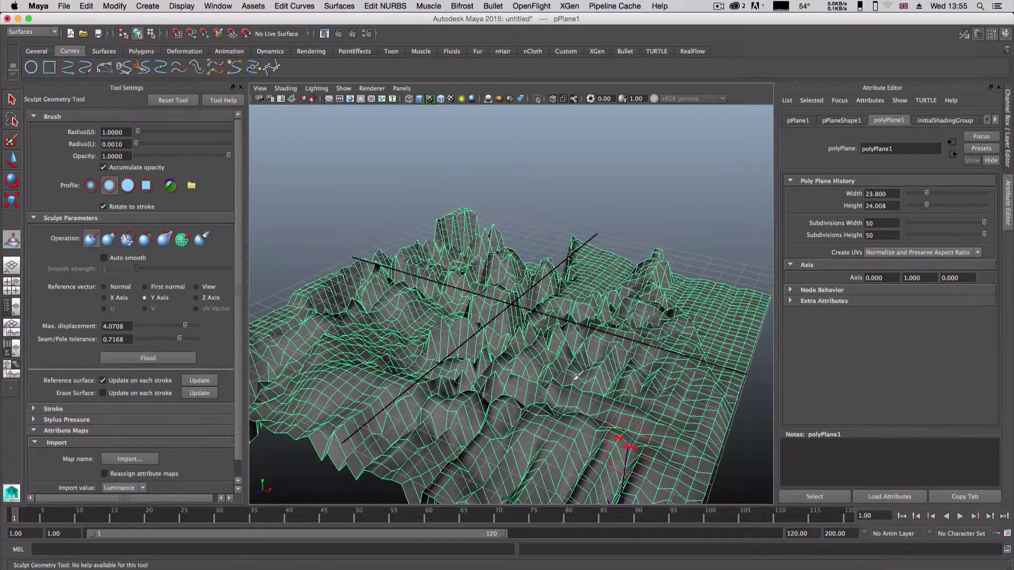
{"action": "mouse_move", "coordinate": [577, 376]}
{"action": "left_mouse_down", "text": "alt"}
{"action": "mouse_move", "coordinate": [517, 364]}
{"action": "mouse_move", "coordinate": [580, 385]}
{"action": "mouse_move", "coordinate": [581, 359]}
{"action": "left_mouse_up", "text": "alt"}
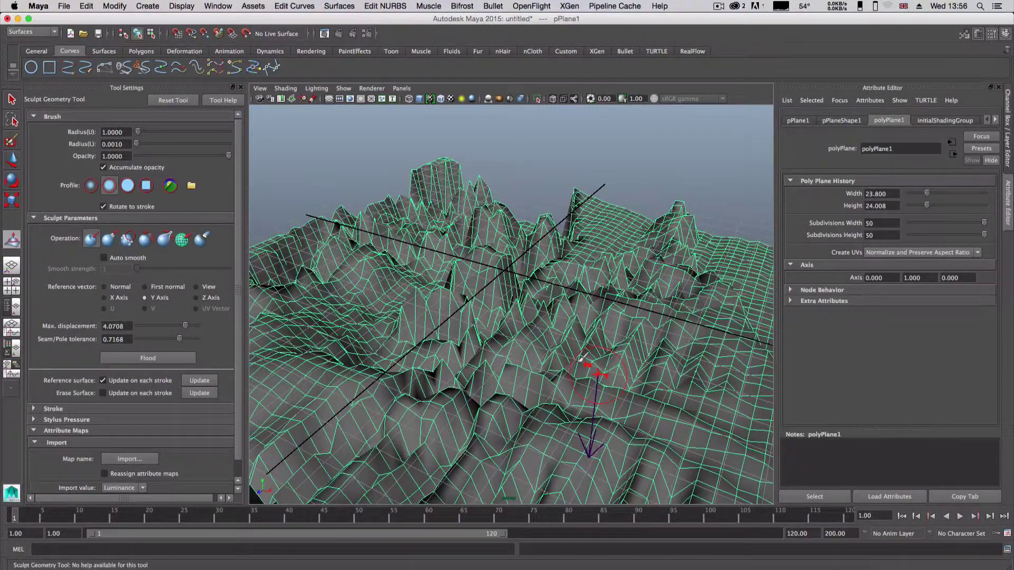
{"action": "left_click", "coordinate": [325, 34]}
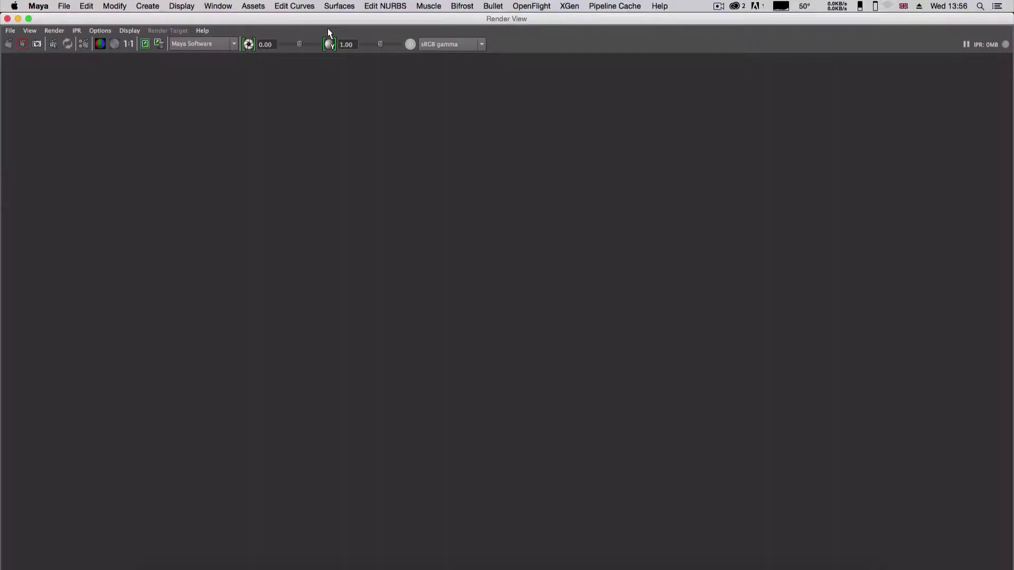
{"action": "left_click", "coordinate": [21, 44]}
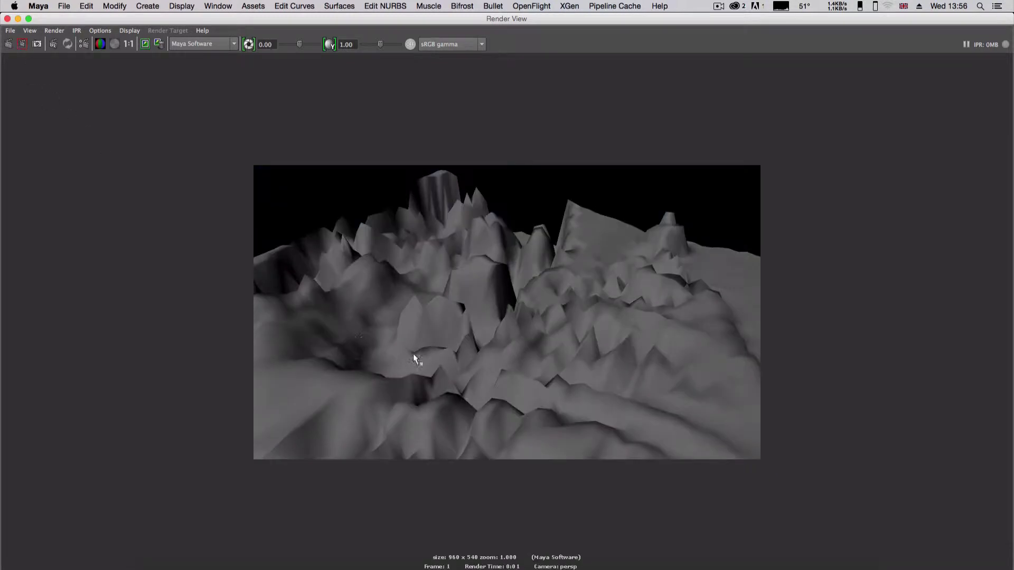
{"action": "scroll", "coordinate": [480, 403], "scroll_direction": "up", "scroll_amount": 2}
{"action": "scroll", "coordinate": [480, 402], "scroll_direction": "down", "scroll_amount": 2}
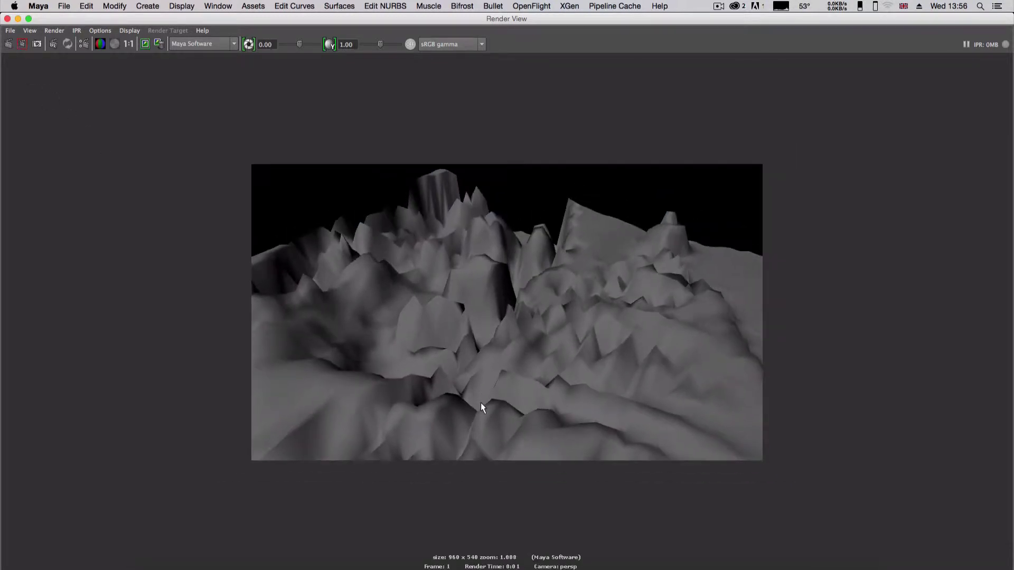
{"action": "left_click", "coordinate": [7, 19]}
{"action": "left_click_drag", "start_coordinate": [416, 356], "coordinate": [466, 327], "text": "alt"}
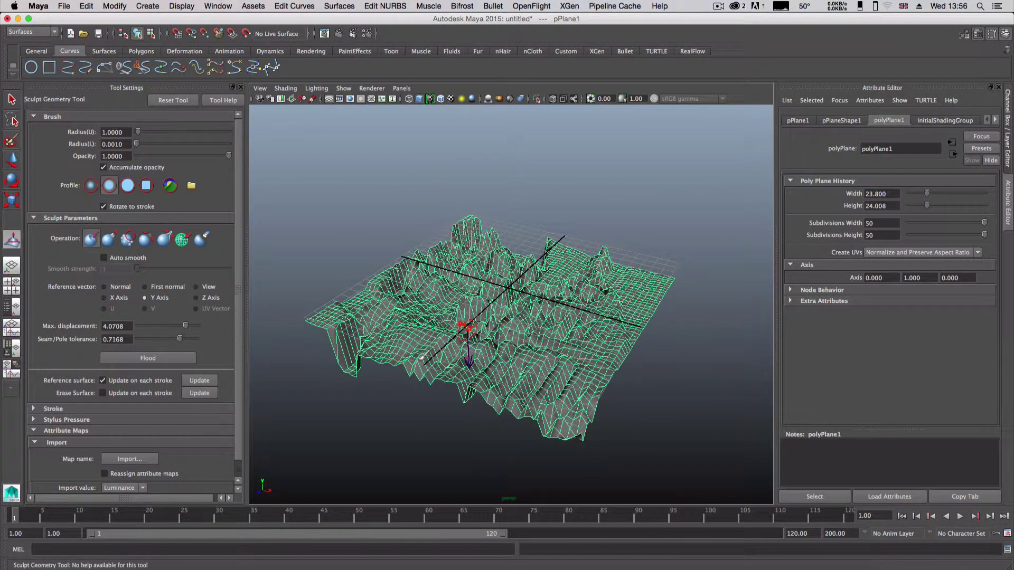
{"action": "scroll", "coordinate": [422, 358], "scroll_direction": "up", "scroll_amount": 3}
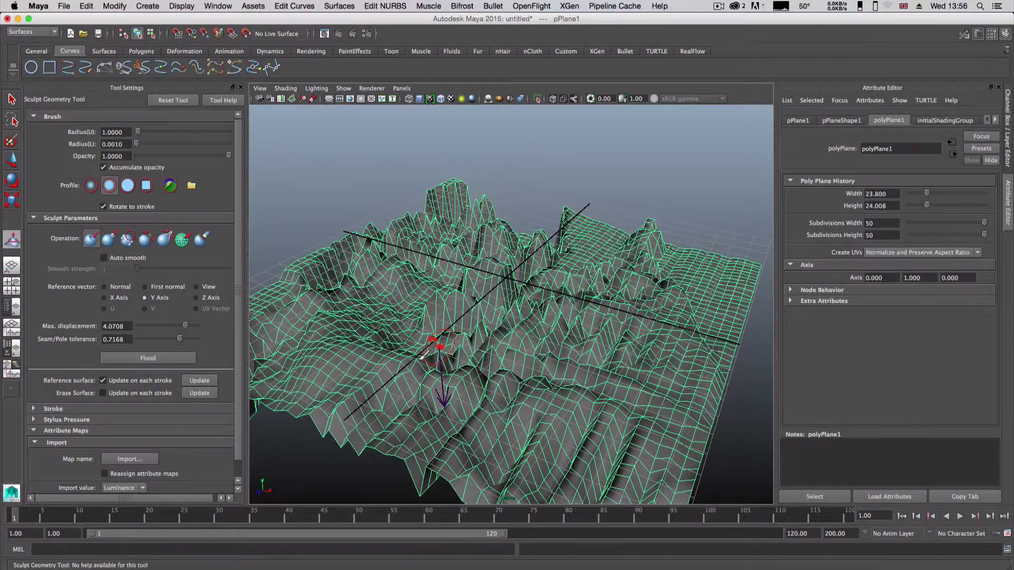
Leave the Sculpt Geometry Tool and move the whole terrain up the Y axis by about 2.74 cm
{"action": "mouse_move", "coordinate": [422, 357]}
{"action": "left_mouse_down", "text": "alt"}
{"action": "mouse_move", "coordinate": [509, 355]}
{"action": "mouse_move", "coordinate": [478, 348]}
{"action": "mouse_move", "coordinate": [543, 357]}
{"action": "left_mouse_up", "text": "alt"}
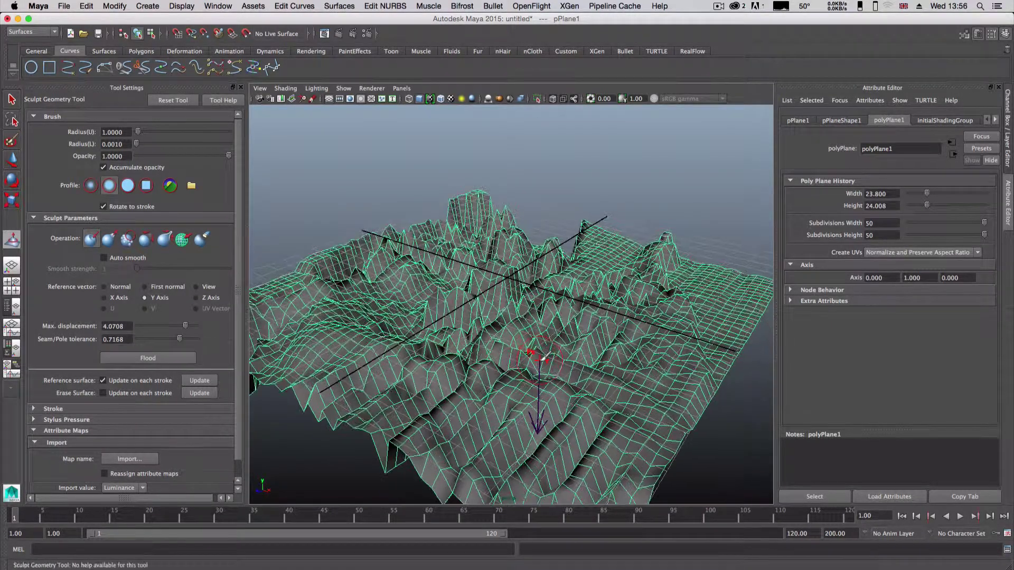
{"action": "key", "text": "q"}
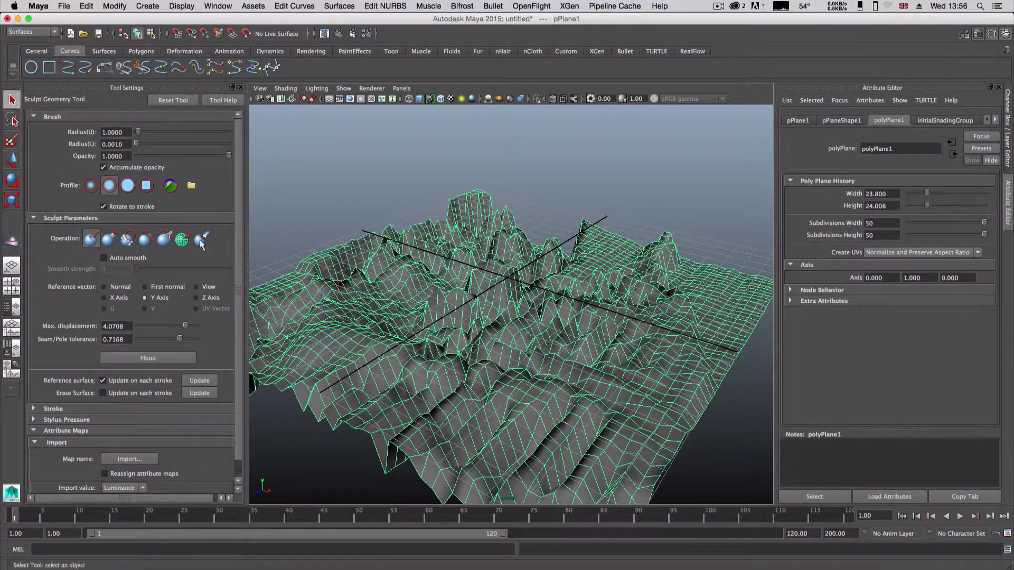
{"action": "right_click_drag", "start_coordinate": [476, 328], "coordinate": [502, 316]}
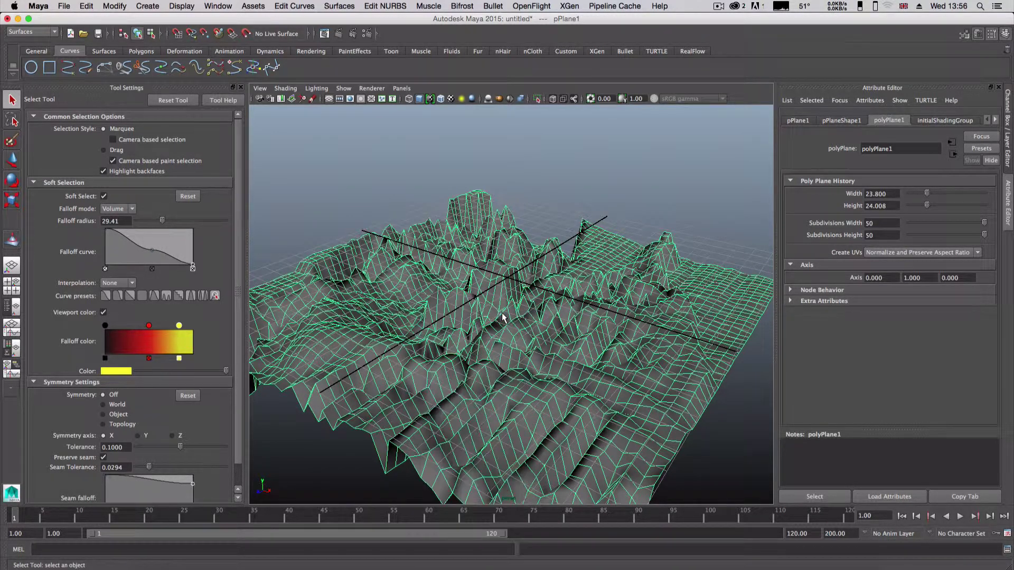
{"action": "left_click", "coordinate": [14, 160]}
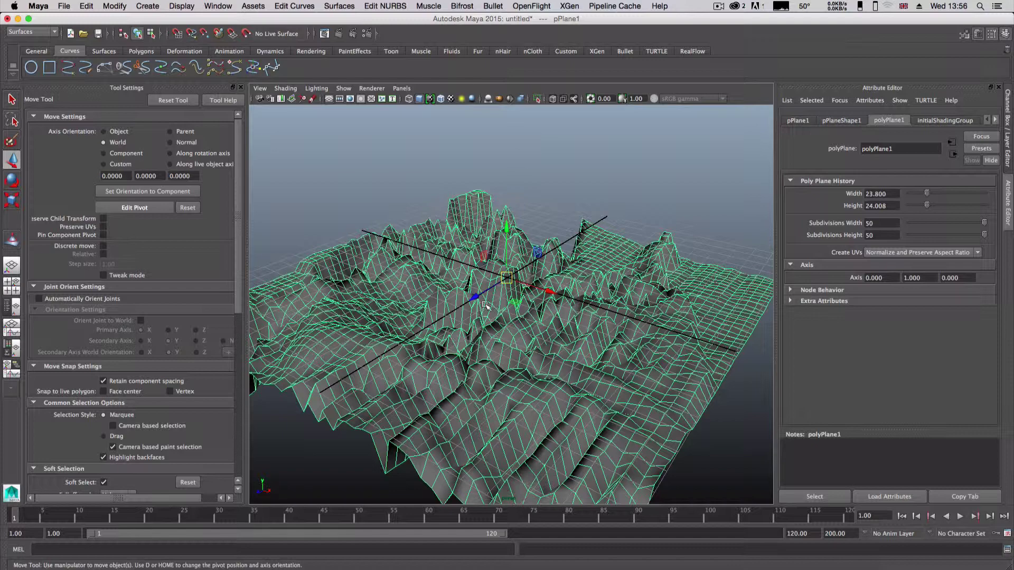
{"action": "left_click_drag", "start_coordinate": [501, 231], "coordinate": [502, 178]}
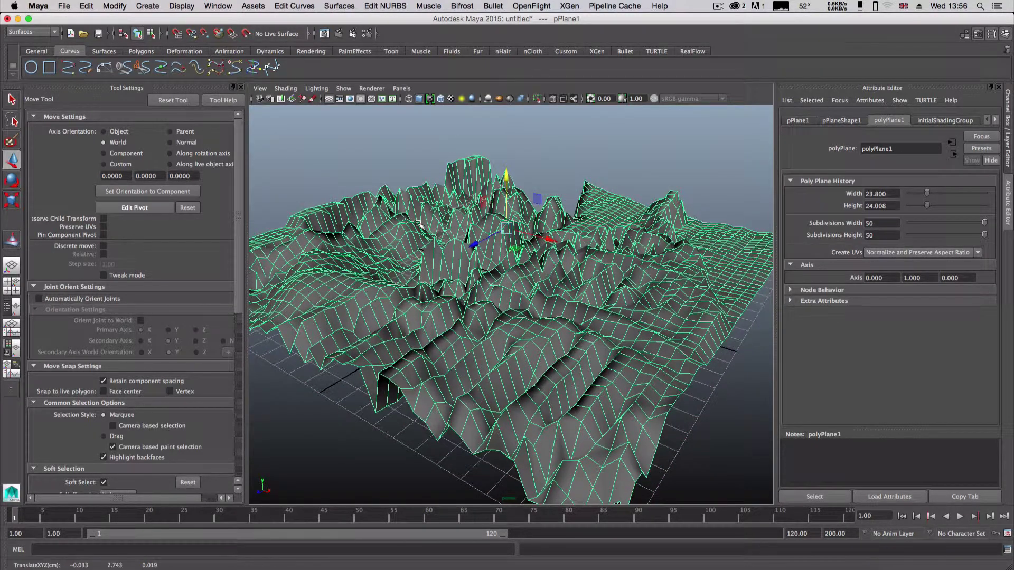
In vertex mode, pick a vertex near the terrain's middle foreground and raise it with soft selection into a high mountain
{"action": "right_click_drag", "start_coordinate": [422, 247], "coordinate": [395, 244]}
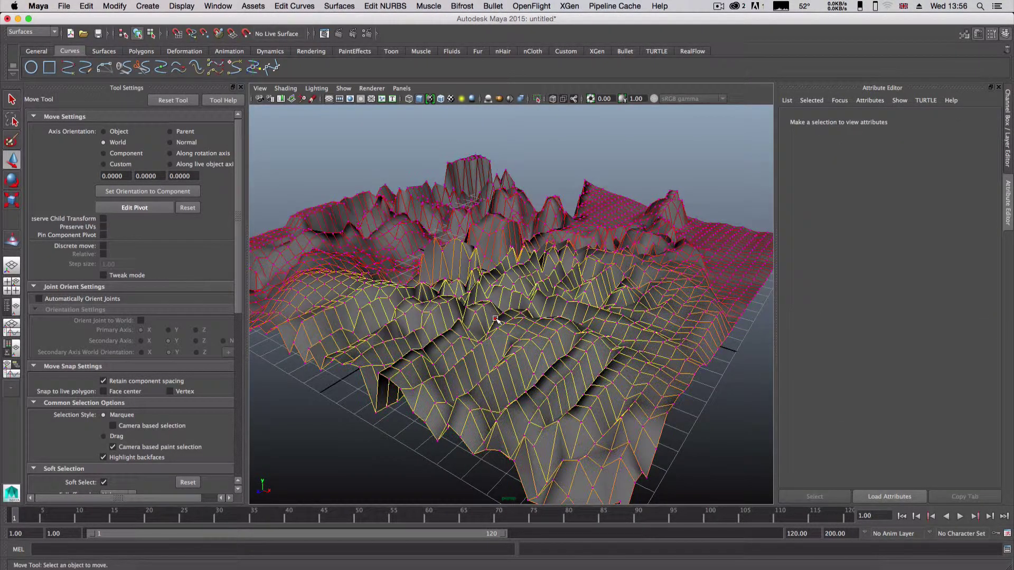
{"action": "left_click", "coordinate": [471, 268]}
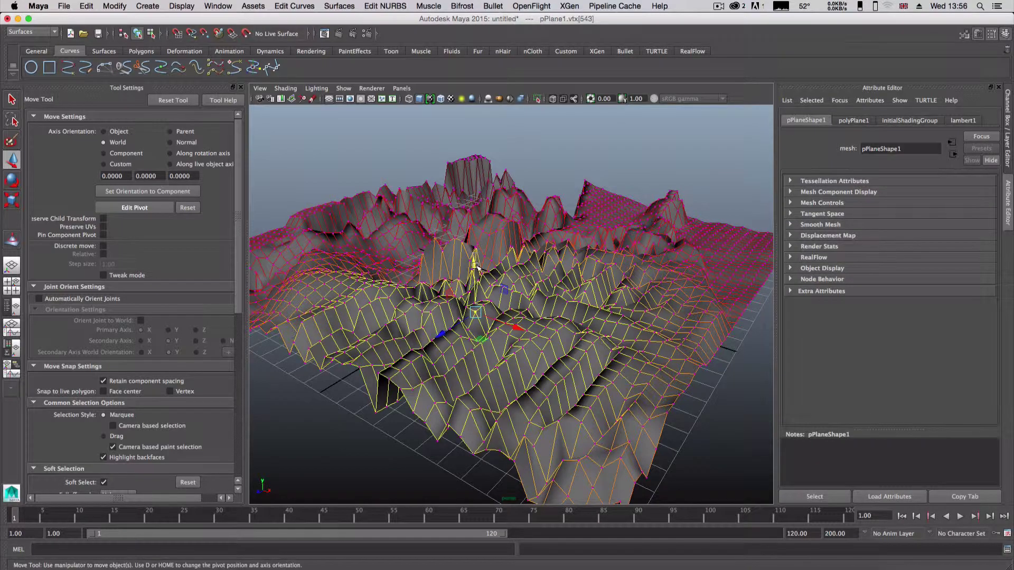
{"action": "left_click_drag", "start_coordinate": [475, 266], "coordinate": [497, 106]}
Raise a second soft-selected vertex on the slope beside the first mountain to form another high area
{"action": "left_click_drag", "start_coordinate": [567, 266], "coordinate": [455, 256], "text": "alt"}
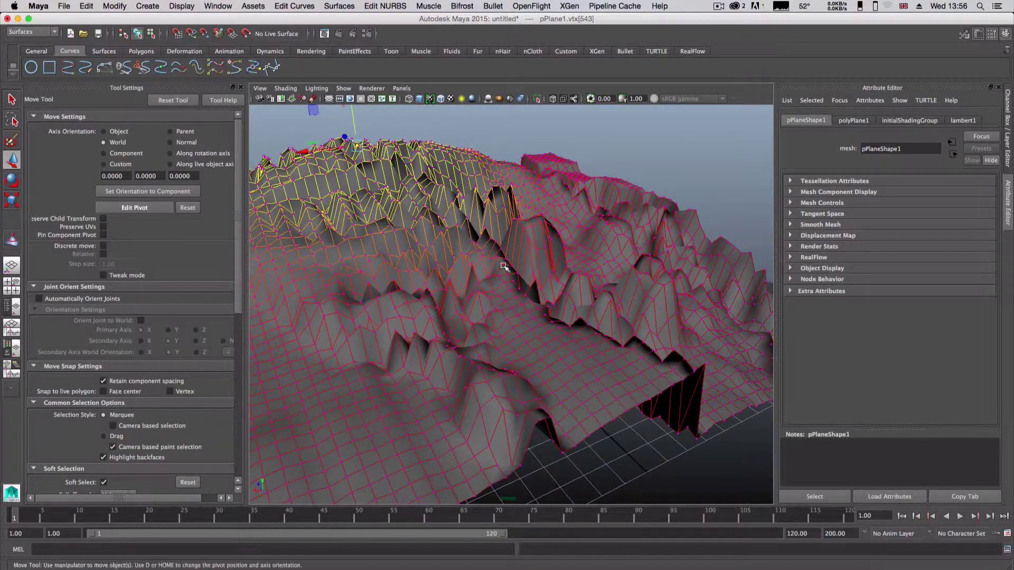
{"action": "right_click_drag", "start_coordinate": [505, 267], "coordinate": [484, 268], "text": "alt"}
{"action": "left_click_drag", "start_coordinate": [484, 268], "coordinate": [558, 316], "text": "alt"}
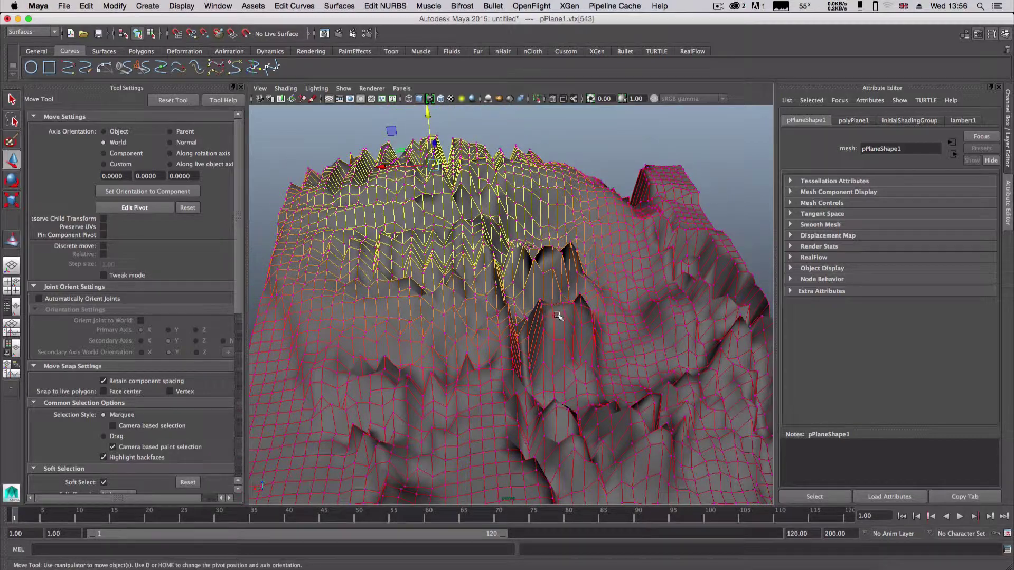
{"action": "left_click", "coordinate": [558, 316]}
{"action": "left_click_drag", "start_coordinate": [561, 277], "coordinate": [550, 139]}
{"action": "left_click_drag", "start_coordinate": [621, 341], "coordinate": [560, 336], "text": "alt"}
Switch to edge selection, lower the soft-selected central valley slightly and shift the height of the neighbouring ridge from one of its edges
{"action": "right_click", "coordinate": [537, 312]}
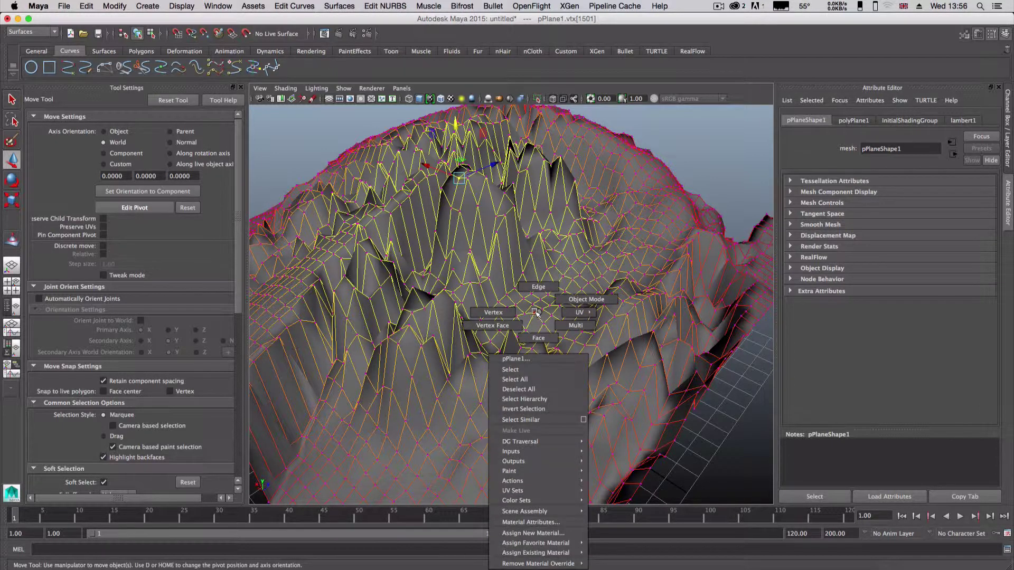
{"action": "left_click", "coordinate": [508, 325]}
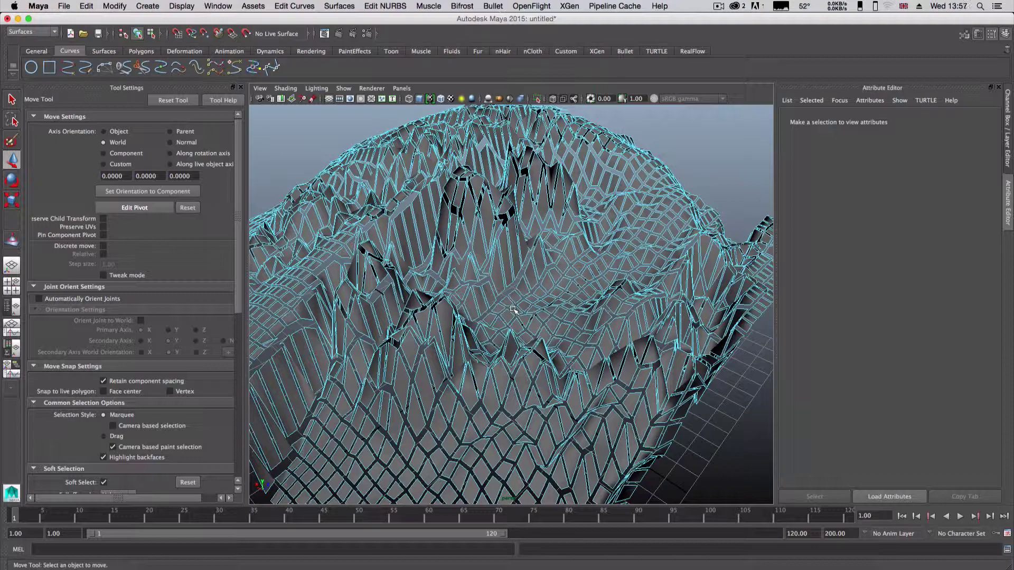
{"action": "left_click_drag", "start_coordinate": [562, 336], "coordinate": [534, 312], "text": "alt"}
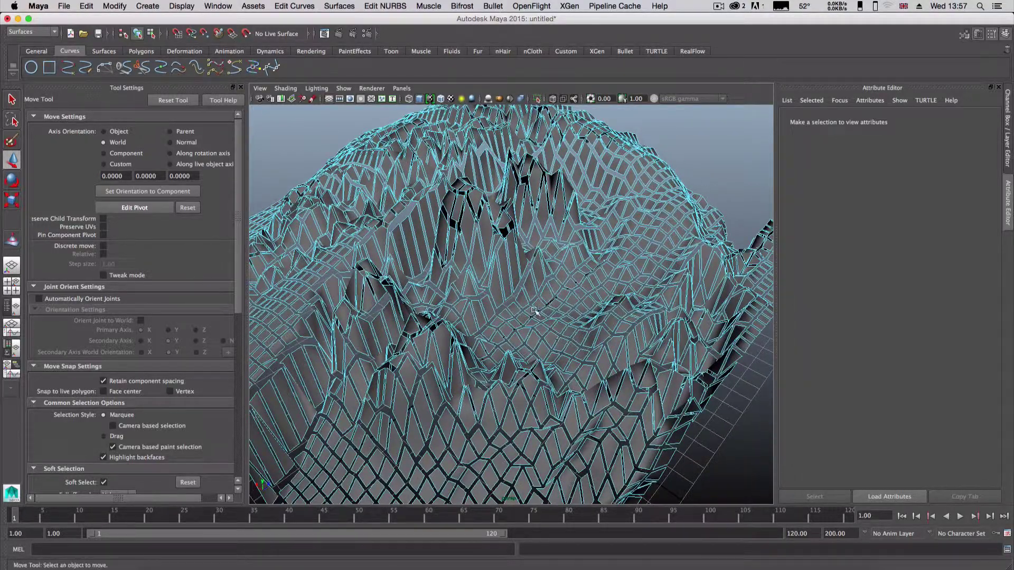
{"action": "right_click", "coordinate": [534, 312]}
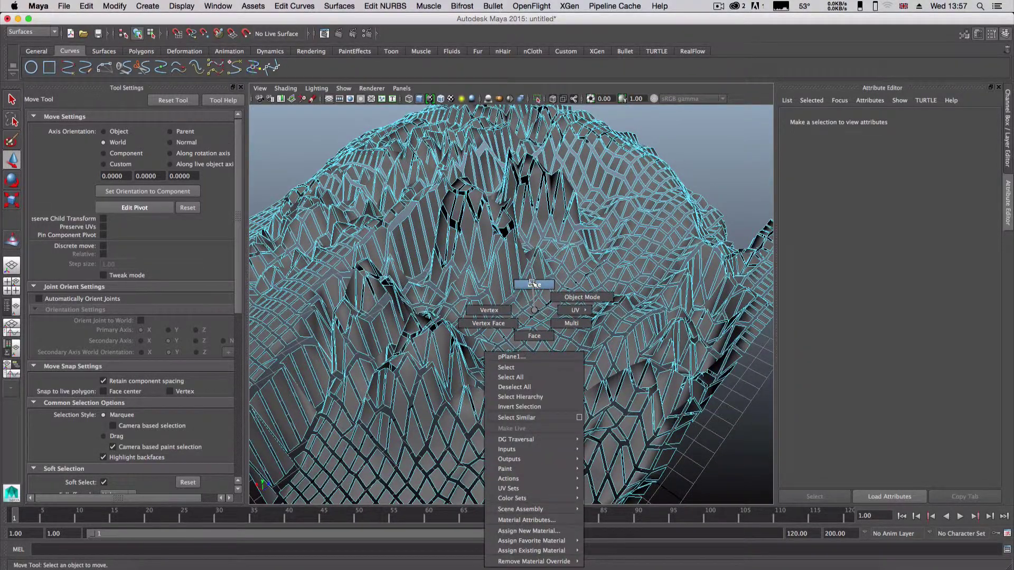
{"action": "left_click", "coordinate": [530, 284]}
{"action": "left_click", "coordinate": [526, 277]}
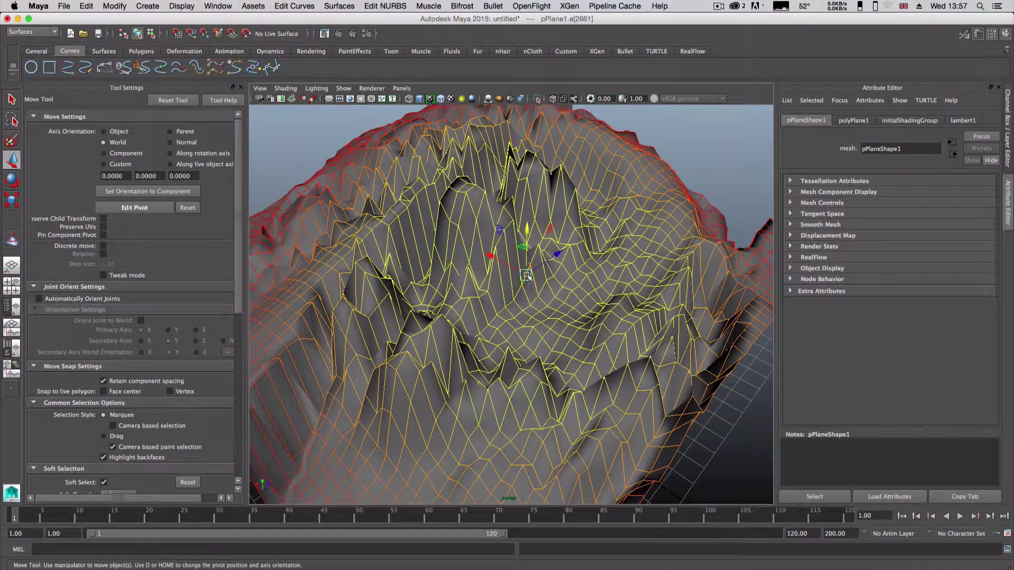
{"action": "left_click_drag", "start_coordinate": [528, 277], "coordinate": [526, 250]}
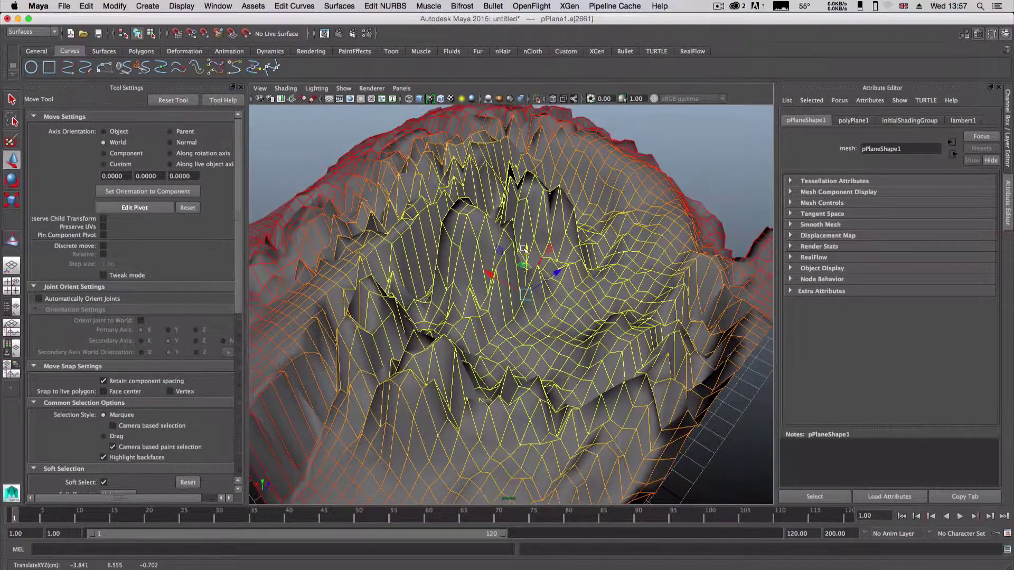
{"action": "left_click", "coordinate": [314, 298]}
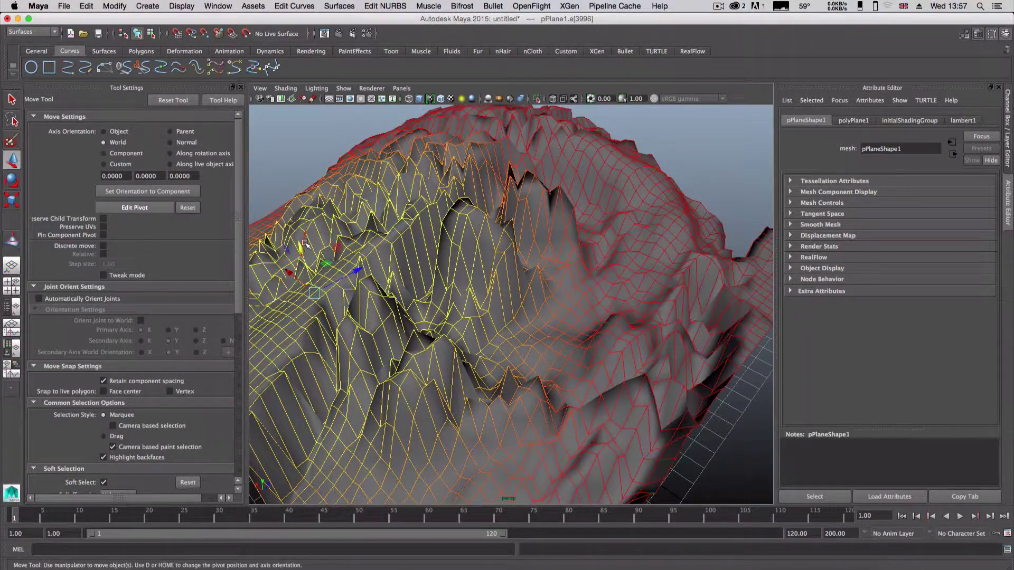
{"action": "left_click_drag", "start_coordinate": [300, 249], "coordinate": [411, 361]}
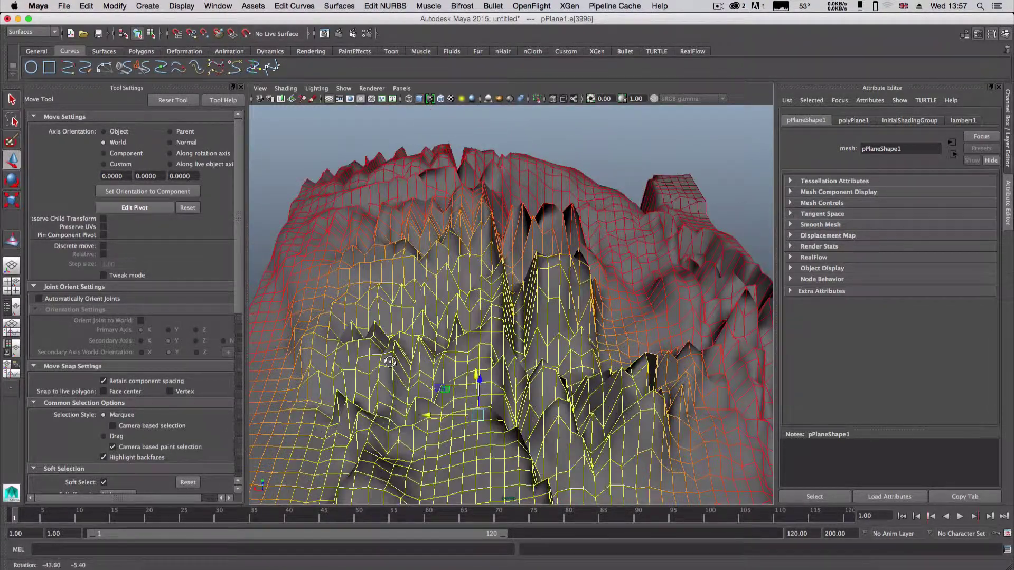
Adjust the middle point of the soft selection falloff curve and slightly raise the flat outer area from an edge there
{"action": "right_click_drag", "start_coordinate": [544, 374], "coordinate": [519, 349], "text": "alt"}
{"action": "left_click_drag", "start_coordinate": [519, 349], "coordinate": [400, 350], "text": "alt"}
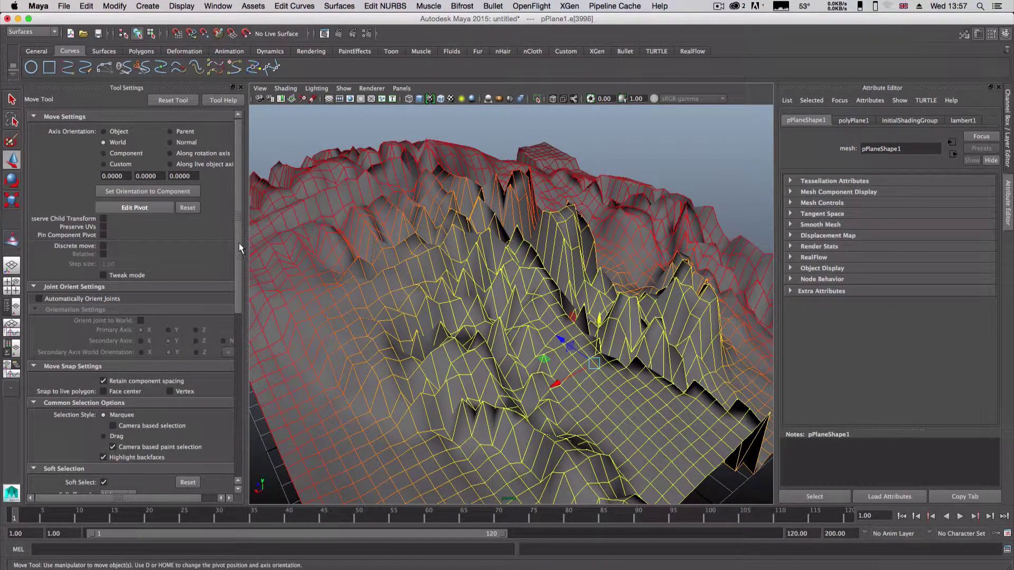
{"action": "left_click_drag", "start_coordinate": [239, 243], "coordinate": [248, 293]}
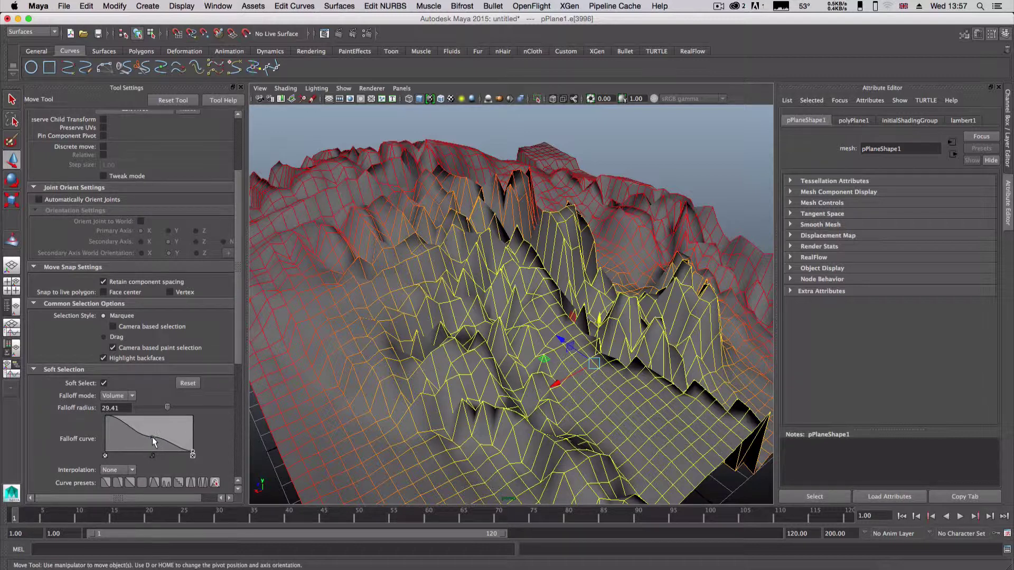
{"action": "mouse_move", "coordinate": [152, 436]}
{"action": "left_mouse_down"}
{"action": "mouse_move", "coordinate": [156, 424]}
{"action": "mouse_move", "coordinate": [155, 434]}
{"action": "left_mouse_up"}
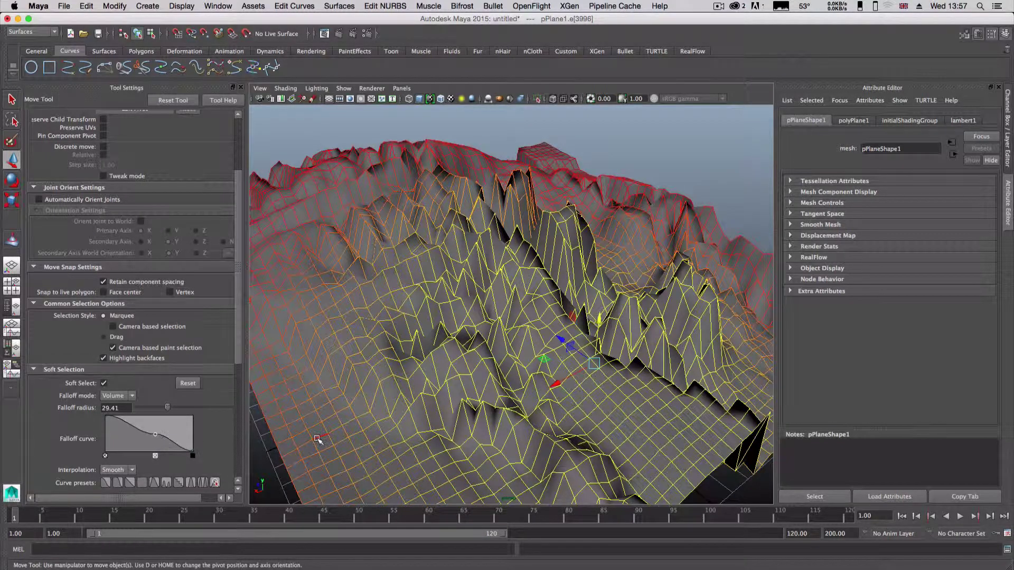
{"action": "left_click", "coordinate": [364, 399]}
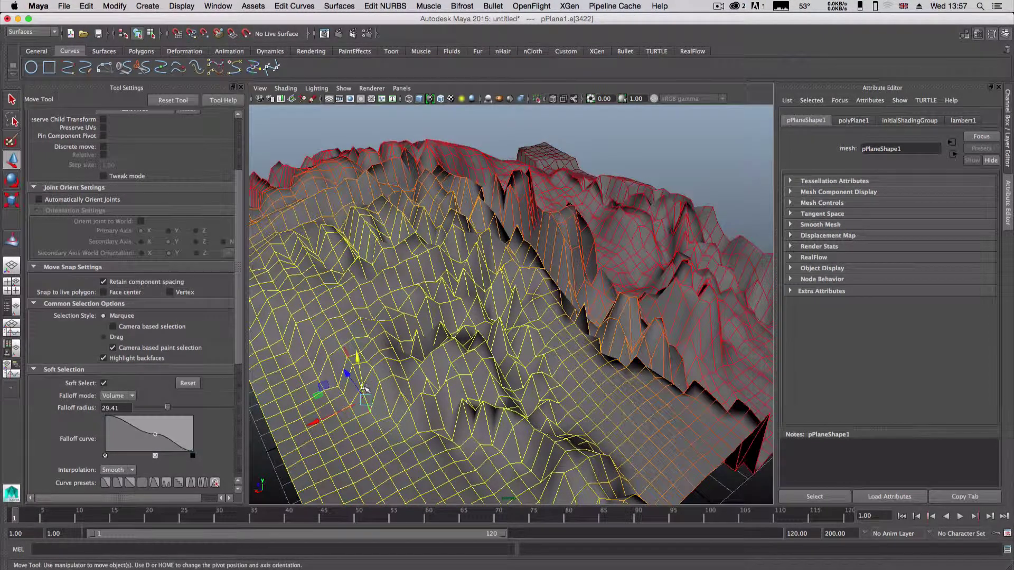
{"action": "mouse_move", "coordinate": [358, 359]}
{"action": "left_mouse_down"}
{"action": "mouse_move", "coordinate": [356, 317]}
{"action": "mouse_move", "coordinate": [354, 342]}
{"action": "left_mouse_up"}
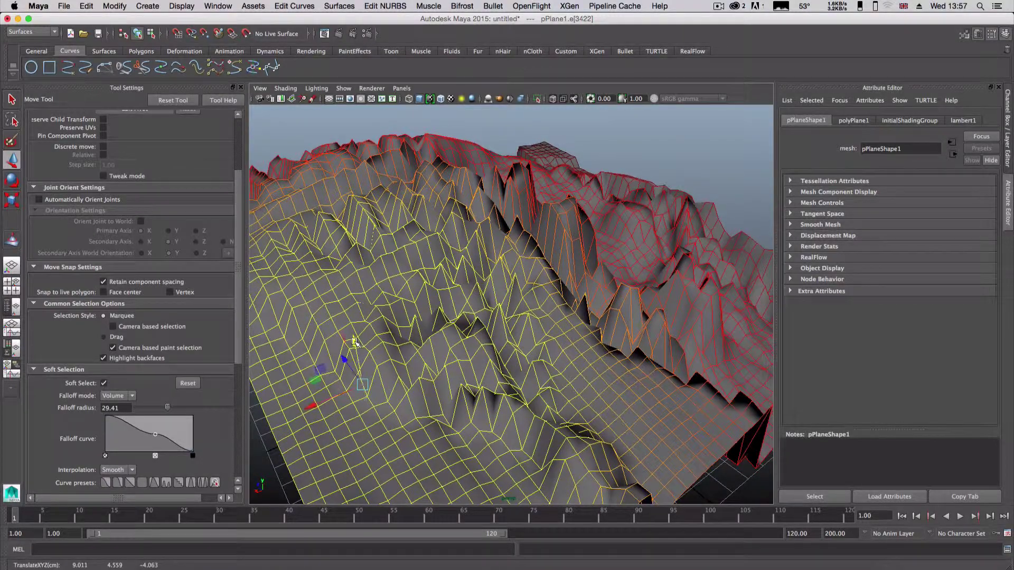
Return the terrain to object mode, assign it a new Blinn material and connect a File texture to the material's Color
{"action": "left_click_drag", "start_coordinate": [416, 393], "coordinate": [395, 413], "text": "alt"}
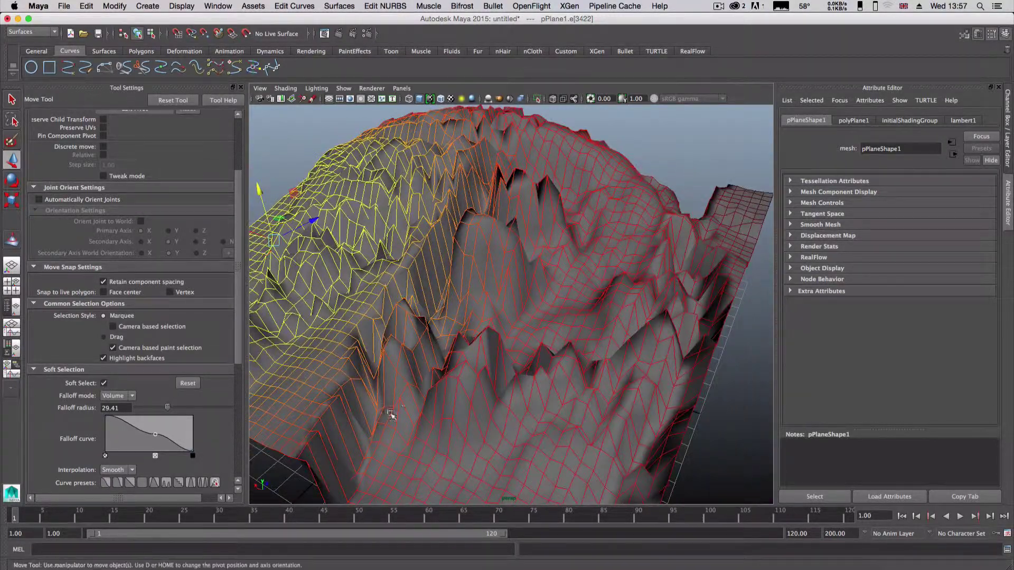
{"action": "right_click_drag", "start_coordinate": [484, 266], "coordinate": [517, 252]}
{"action": "right_click_drag", "start_coordinate": [497, 290], "coordinate": [531, 510]}
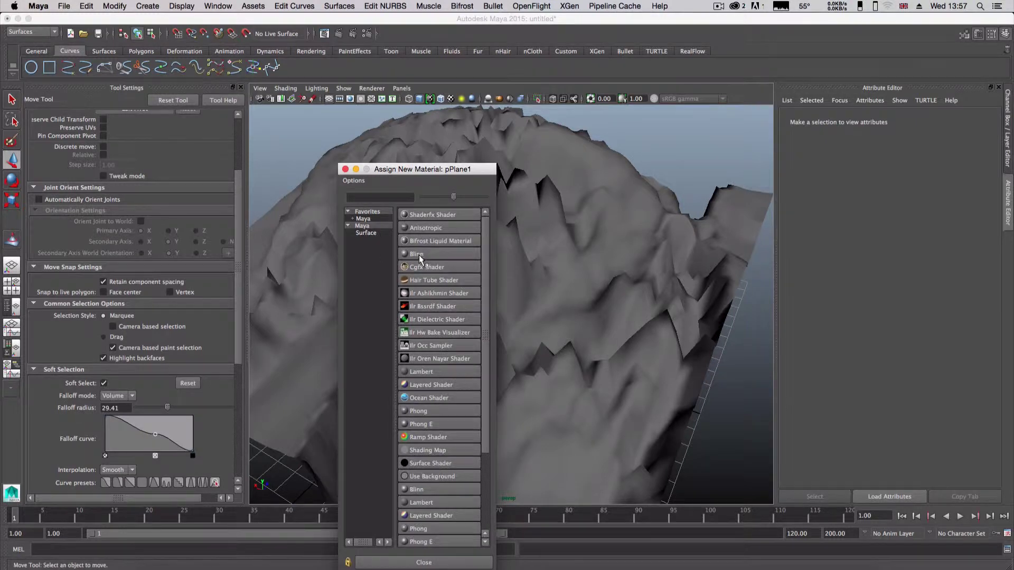
{"action": "left_click", "coordinate": [420, 255]}
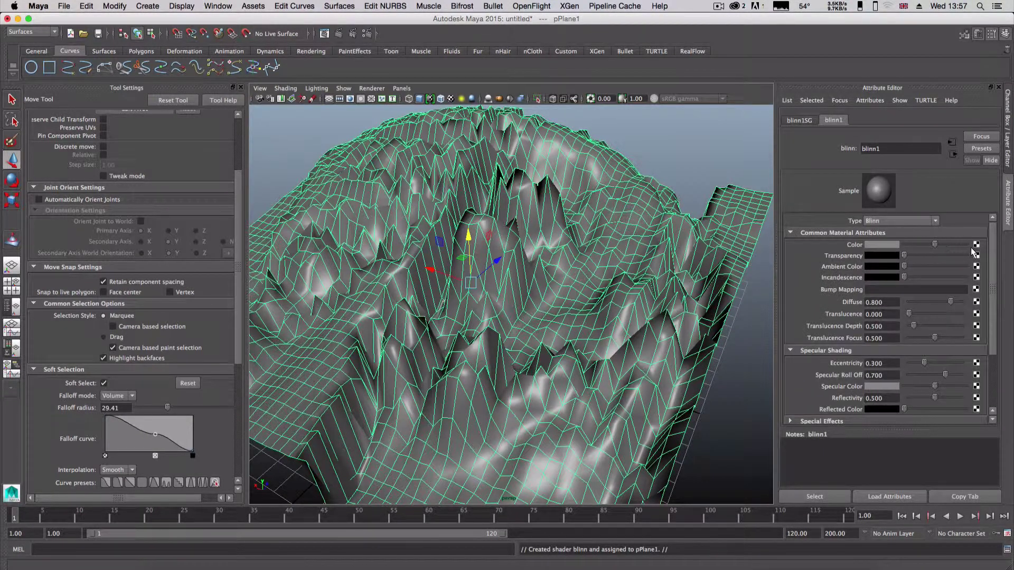
{"action": "left_click", "coordinate": [976, 245]}
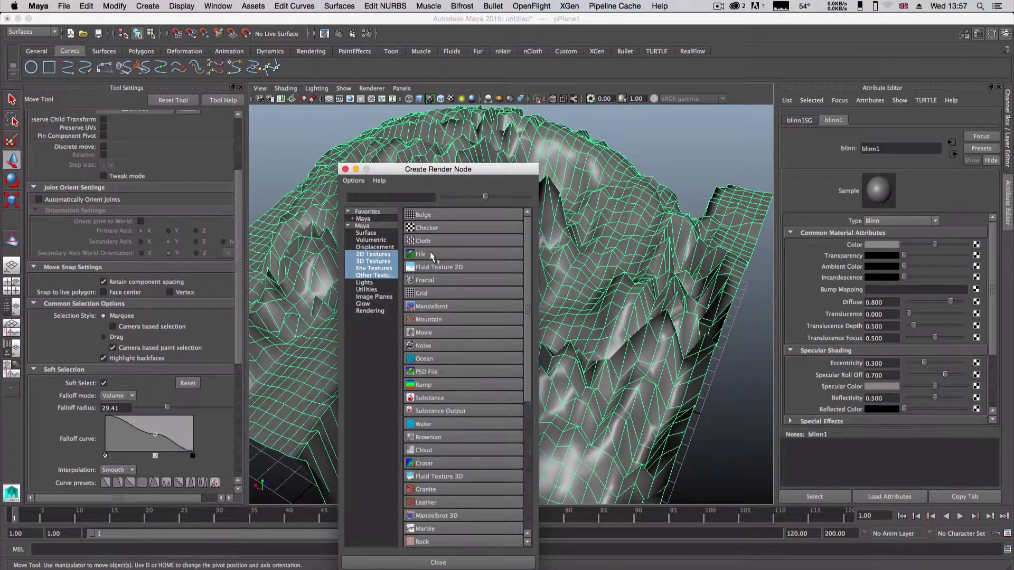
{"action": "left_click", "coordinate": [429, 252]}
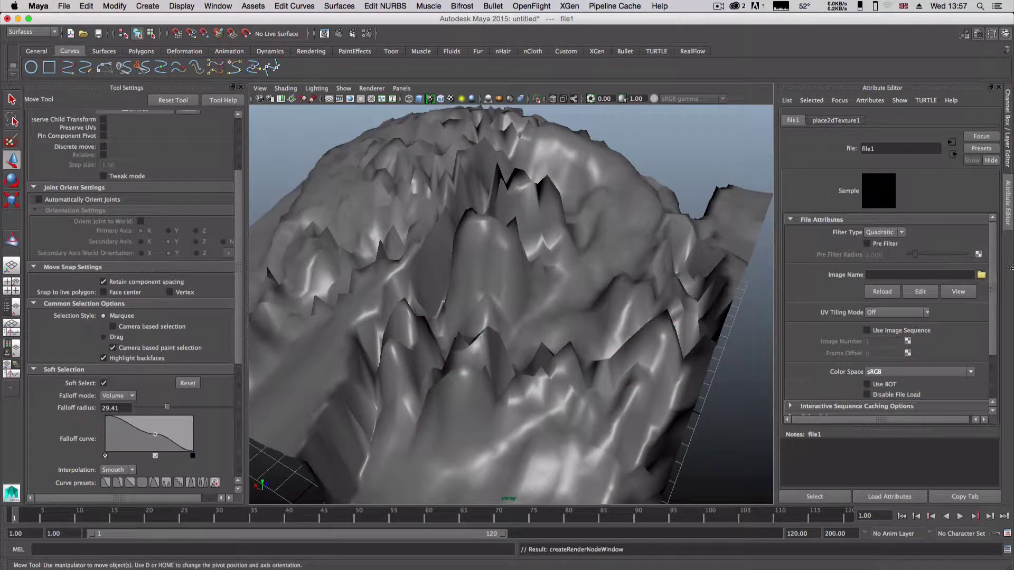
Load 40922-1-1377368120.jpg from the Desktop as the File texture's image and turn on textured shading in the viewport
{"action": "left_click", "coordinate": [980, 275]}
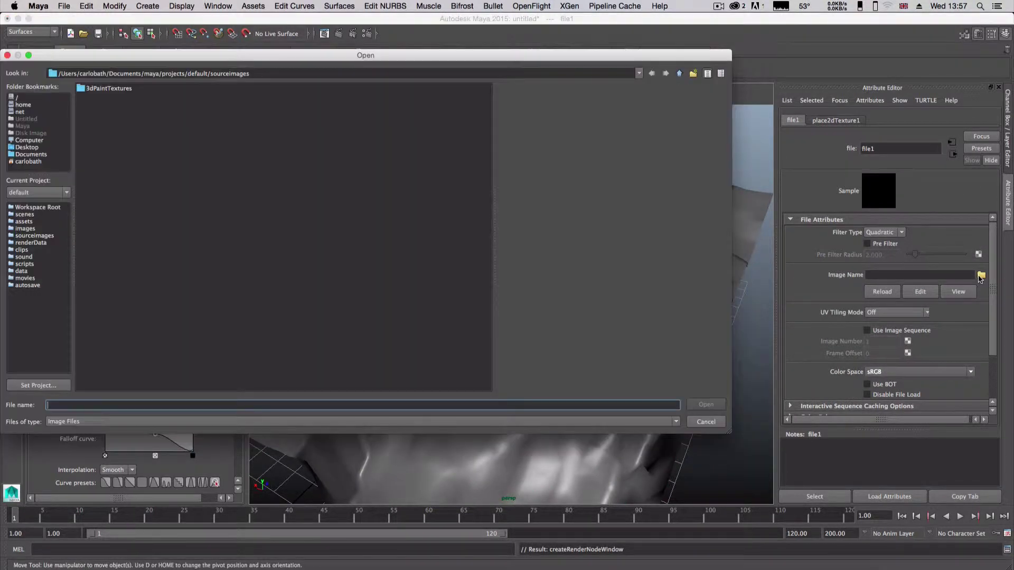
{"action": "left_click", "coordinate": [37, 154]}
{"action": "left_click", "coordinate": [29, 147]}
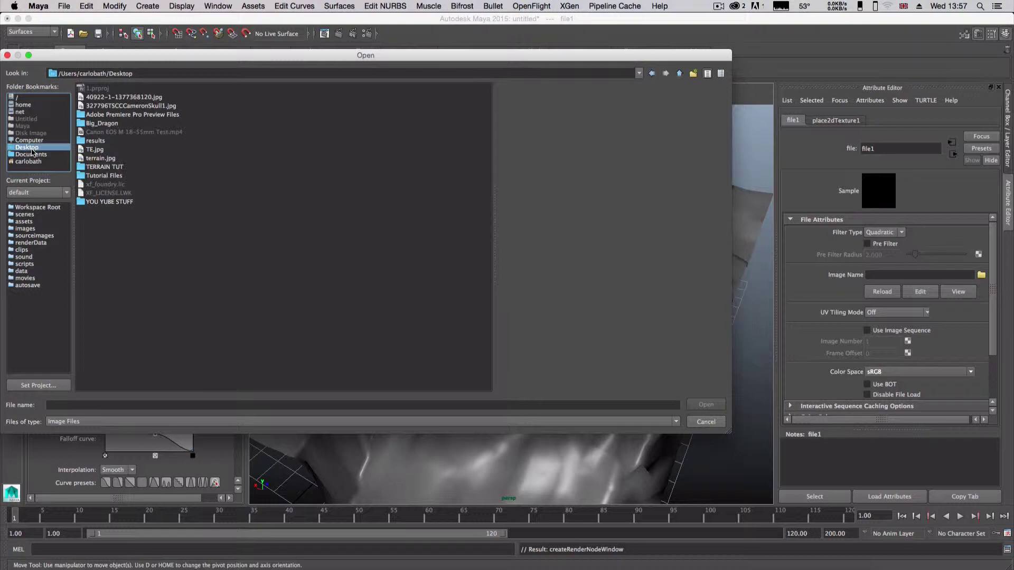
{"action": "left_click", "coordinate": [102, 149]}
{"action": "left_click", "coordinate": [105, 159]}
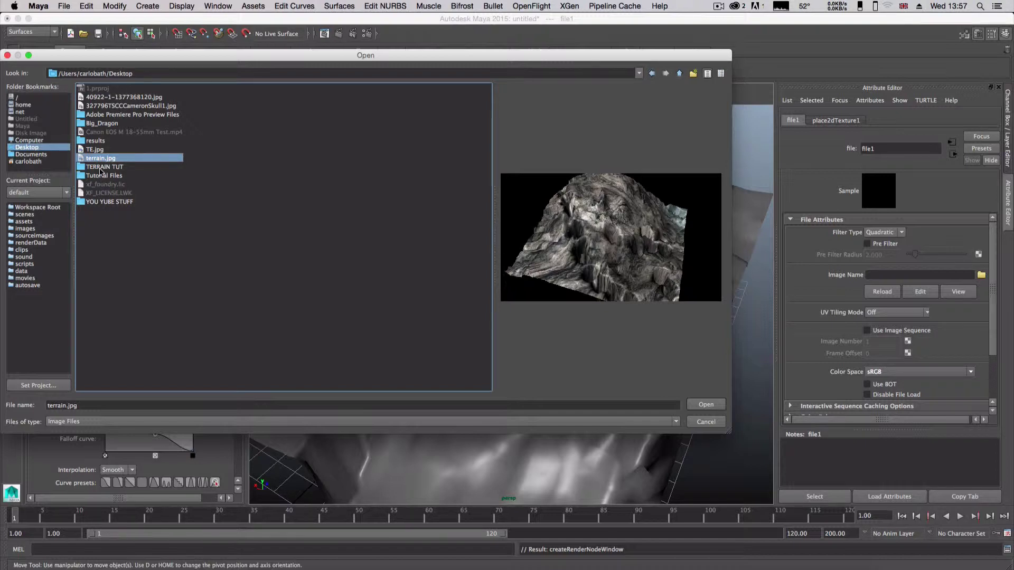
{"action": "double_click", "coordinate": [100, 167]}
{"action": "left_click", "coordinate": [106, 98]}
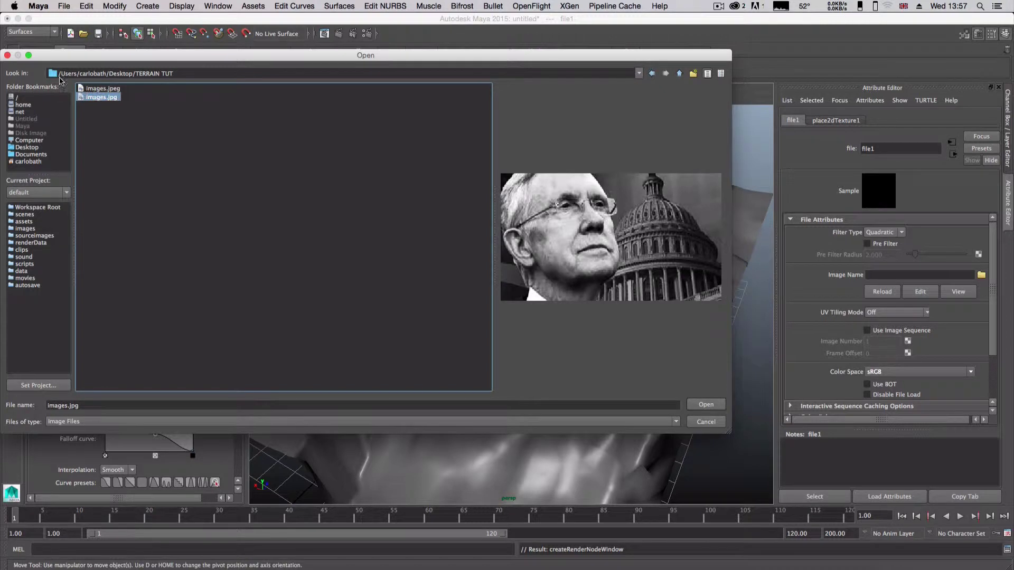
{"action": "left_click", "coordinate": [650, 73]}
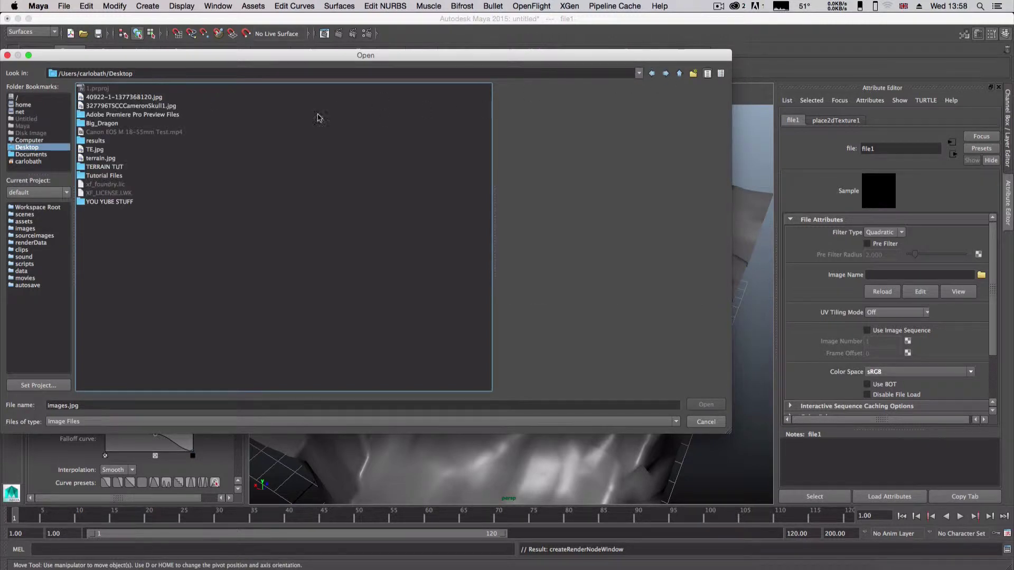
{"action": "left_click", "coordinate": [141, 106]}
{"action": "left_click", "coordinate": [141, 98]}
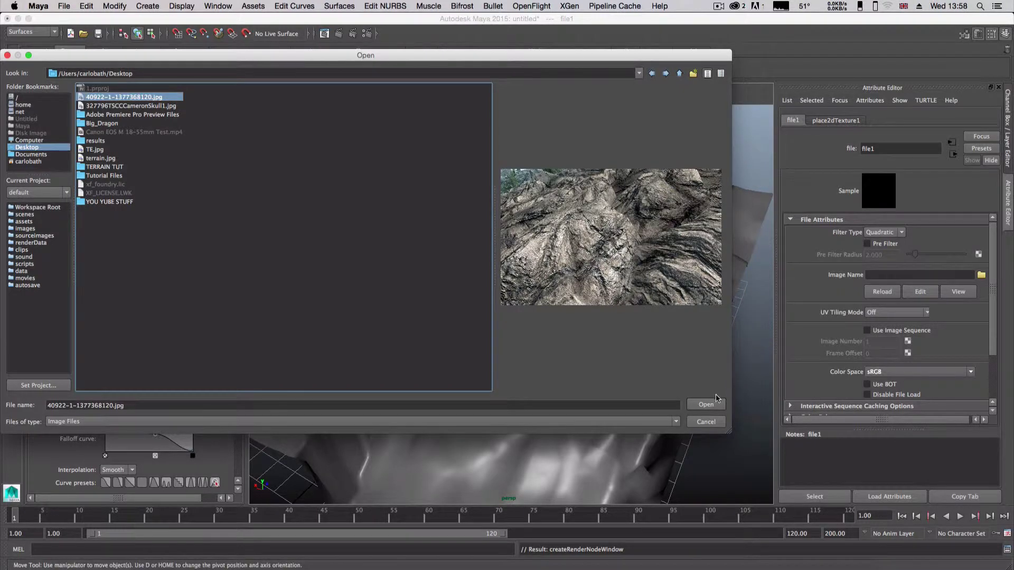
{"action": "left_click", "coordinate": [707, 404]}
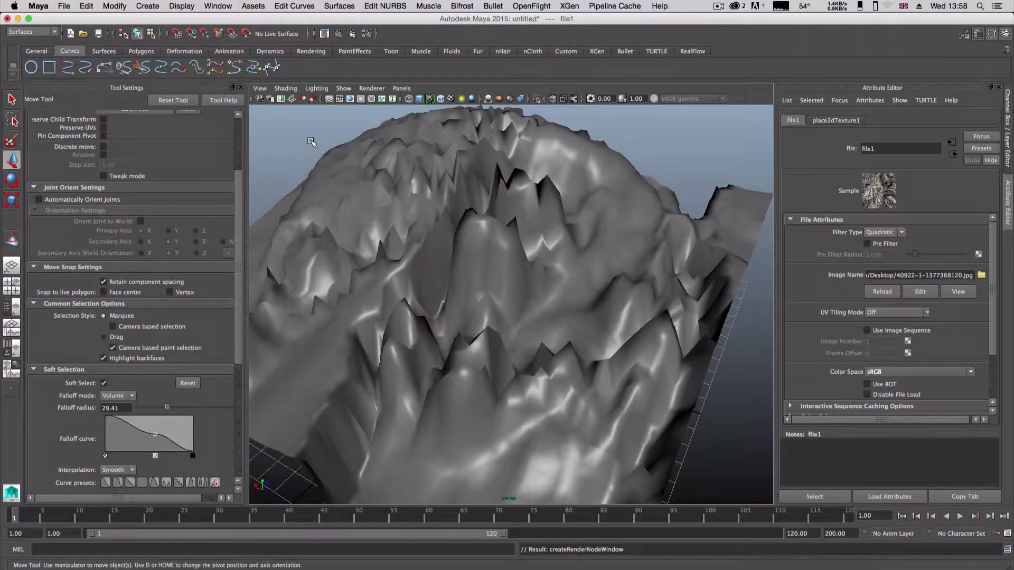
{"action": "key", "text": "6"}
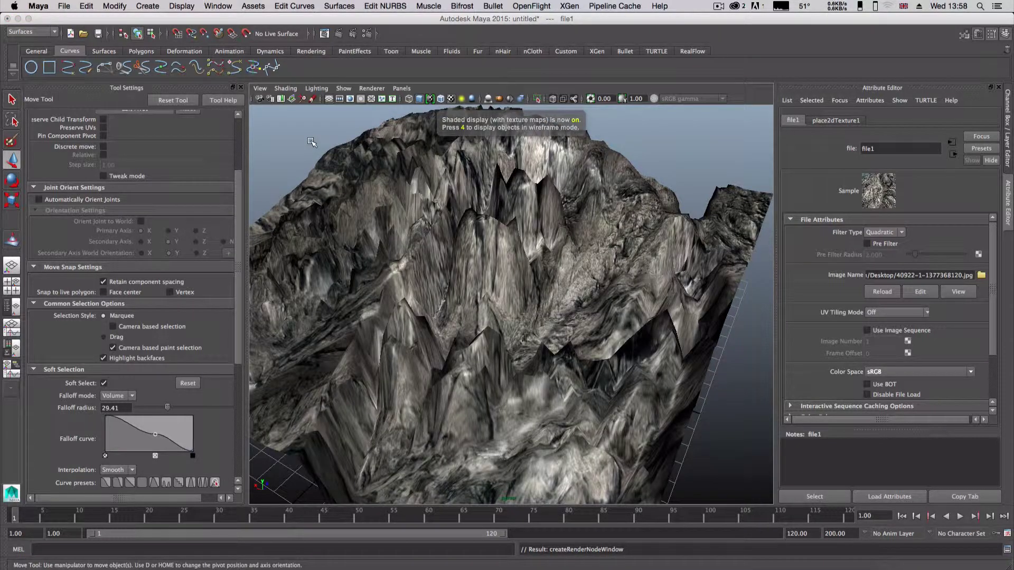
Examine the rock texture on the terrain from several sides, including a close-up of the central valley
{"action": "left_click_drag", "start_coordinate": [463, 282], "coordinate": [354, 280], "text": "alt"}
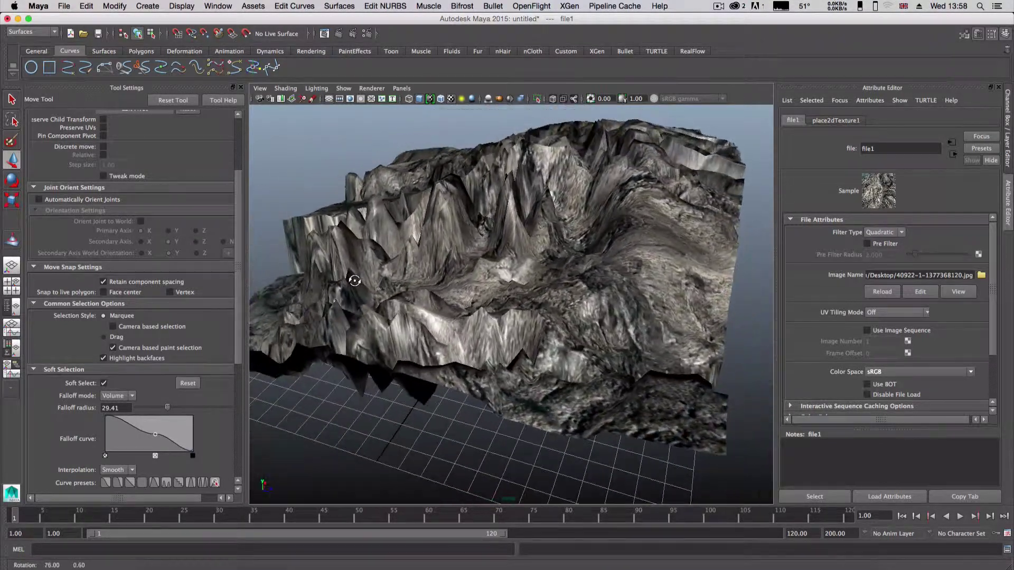
{"action": "left_click_drag", "start_coordinate": [457, 295], "coordinate": [537, 315], "text": "alt"}
{"action": "scroll", "coordinate": [458, 326], "scroll_direction": "up", "scroll_amount": 5}
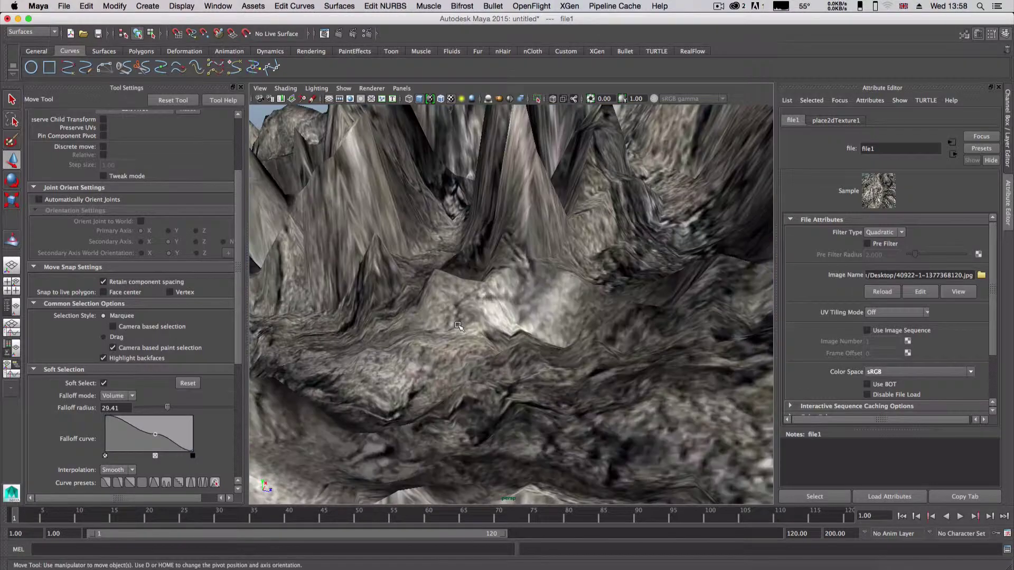
{"action": "scroll", "coordinate": [458, 326], "scroll_direction": "down", "scroll_amount": 5}
{"action": "right_click_drag", "start_coordinate": [538, 316], "coordinate": [560, 313], "text": "alt"}
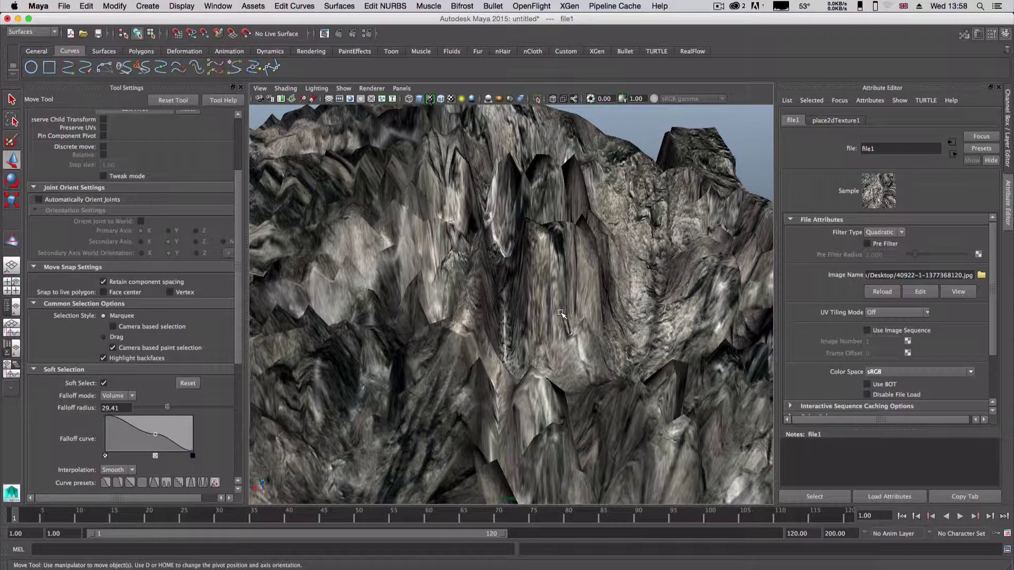
{"action": "scroll", "coordinate": [561, 314], "scroll_direction": "down", "scroll_amount": 5}
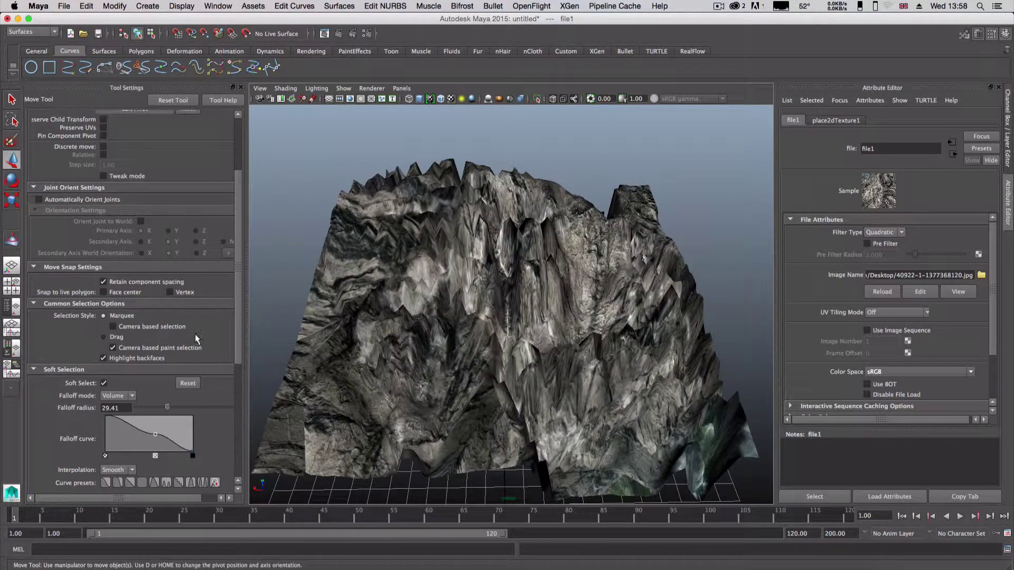
Set the Move Tool's soft selection falloff radius to 58.82 and slightly raise the middle point of its falloff curve
{"action": "left_click_drag", "start_coordinate": [236, 322], "coordinate": [243, 255]}
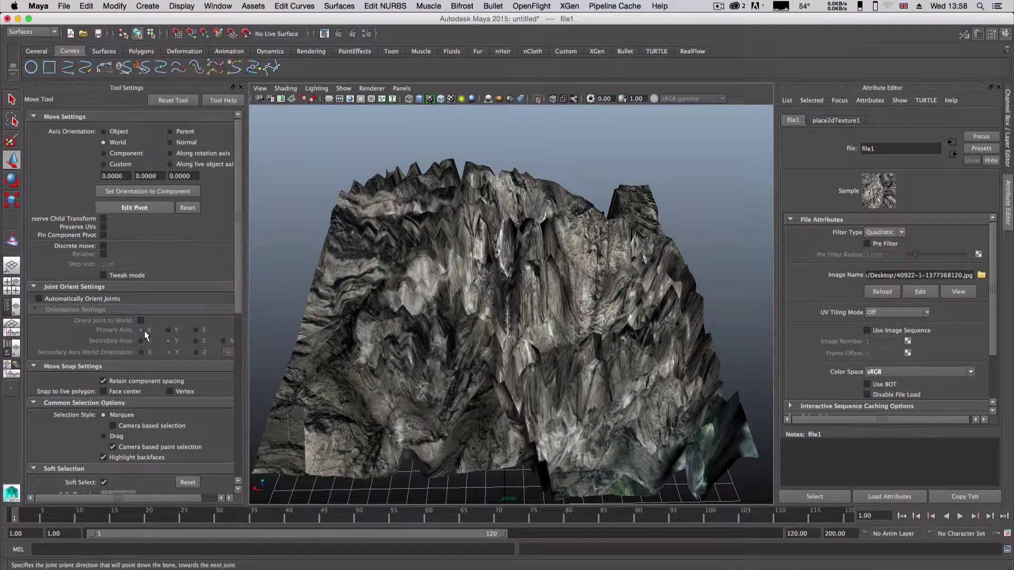
{"action": "scroll", "coordinate": [147, 332], "scroll_direction": "down", "scroll_amount": 10}
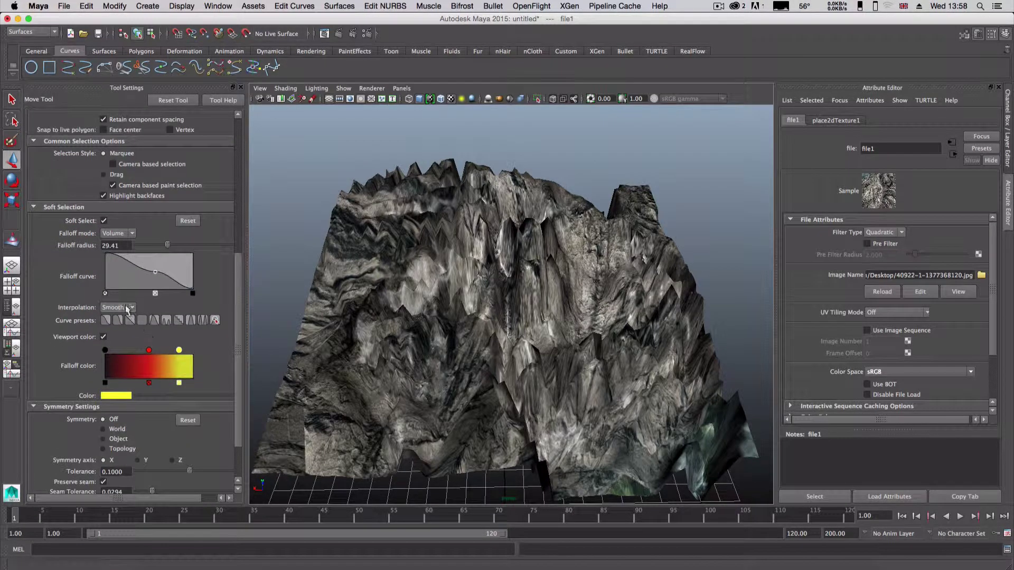
{"action": "left_click_drag", "start_coordinate": [167, 245], "coordinate": [200, 246]}
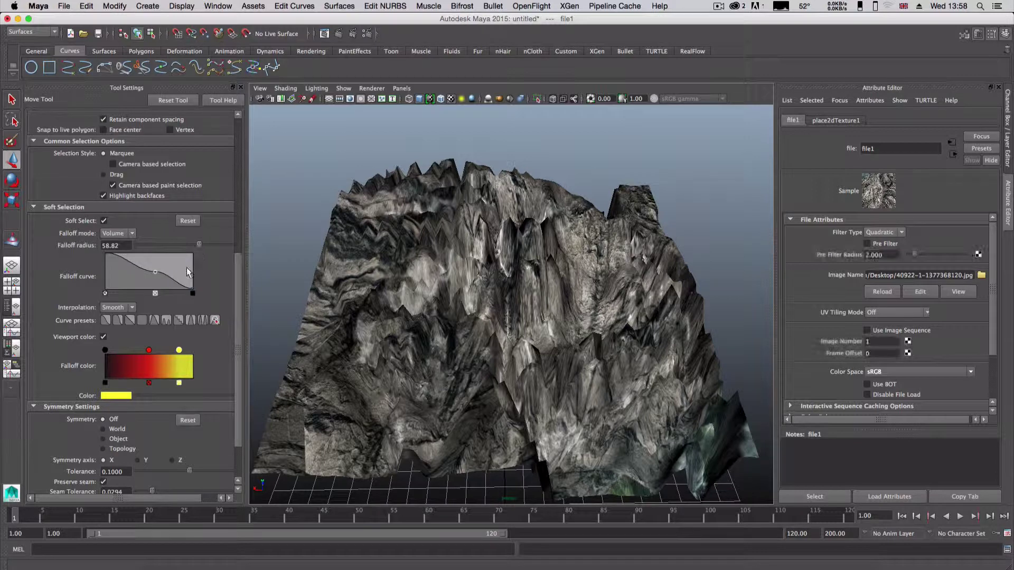
{"action": "left_click_drag", "start_coordinate": [156, 273], "coordinate": [159, 269]}
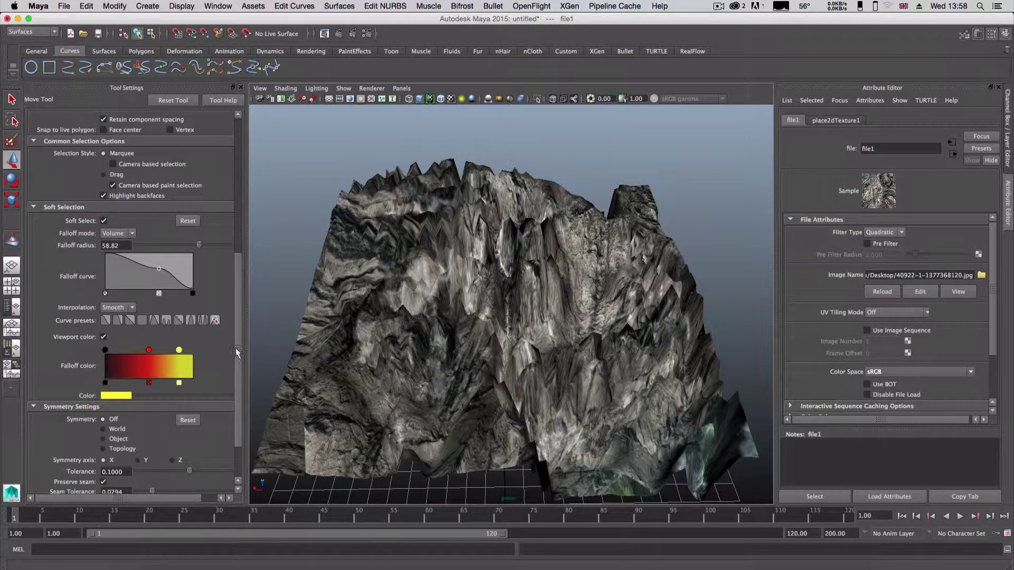
Set the Move Tool's symmetry axis to Y and its symmetry tolerance to 0.0609
{"action": "left_click_drag", "start_coordinate": [236, 358], "coordinate": [235, 390]}
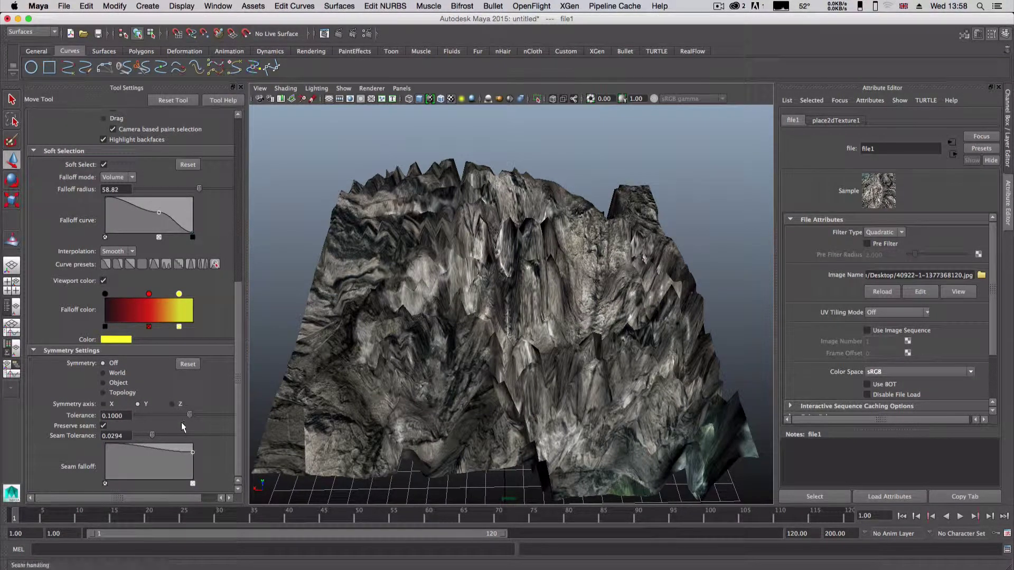
{"action": "left_click_drag", "start_coordinate": [189, 415], "coordinate": [169, 415]}
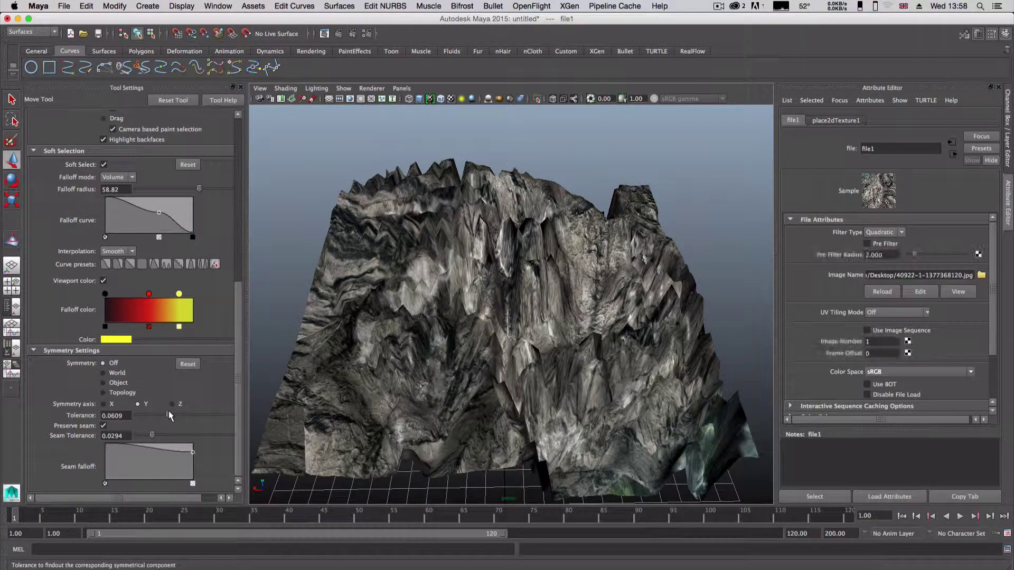
Inspect the finished textured terrain from low and high angles, both close up and as a whole
{"action": "left_click_drag", "start_coordinate": [500, 396], "coordinate": [590, 388], "text": "alt"}
{"action": "scroll", "coordinate": [596, 371], "scroll_direction": "up", "scroll_amount": 3}
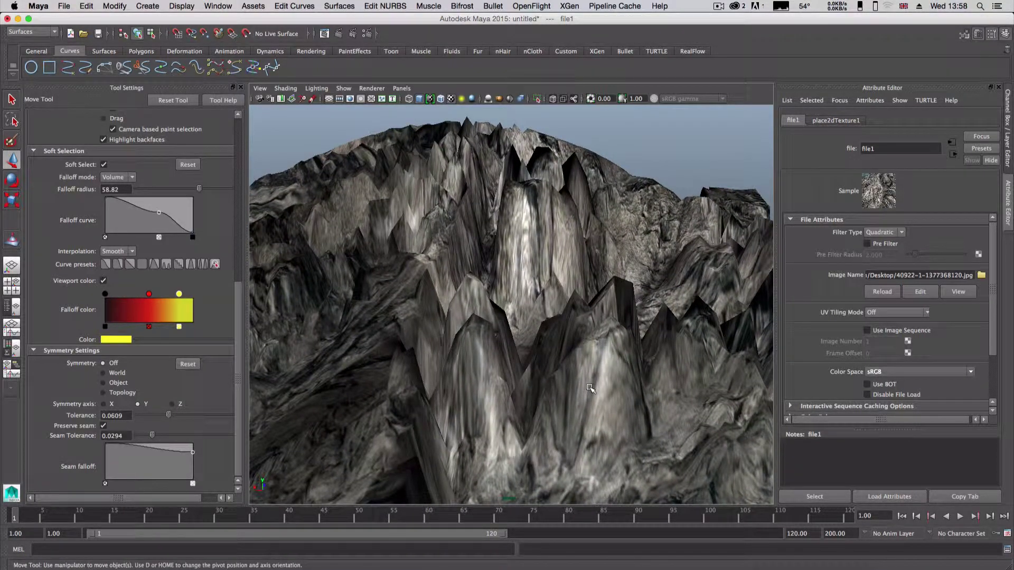
{"action": "scroll", "coordinate": [590, 388], "scroll_direction": "down", "scroll_amount": 5}
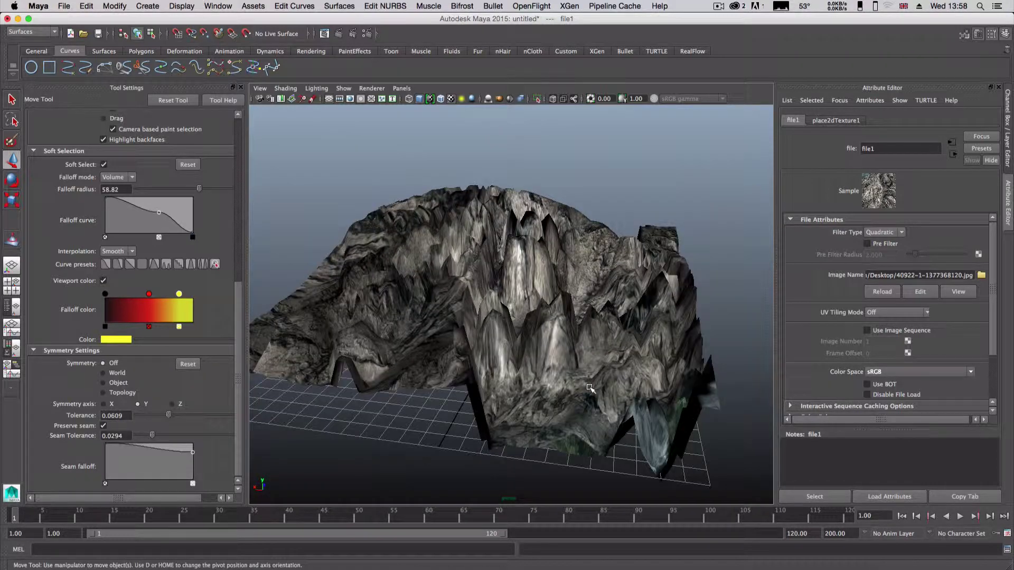
{"action": "left_click_drag", "start_coordinate": [590, 388], "coordinate": [541, 323], "text": "alt"}
{"action": "middle_click_drag", "start_coordinate": [541, 323], "coordinate": [547, 321], "text": "alt"}
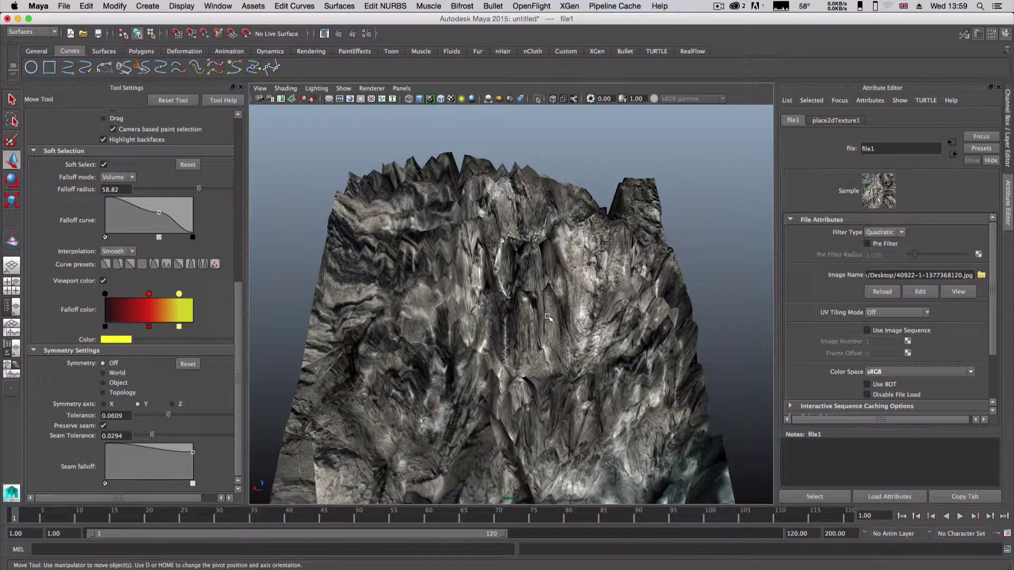
{"action": "mouse_move", "coordinate": [534, 371]}
{"action": "left_mouse_down", "text": "alt"}
{"action": "mouse_move", "coordinate": [537, 361]}
{"action": "mouse_move", "coordinate": [526, 361]}
{"action": "left_mouse_up", "text": "alt"}
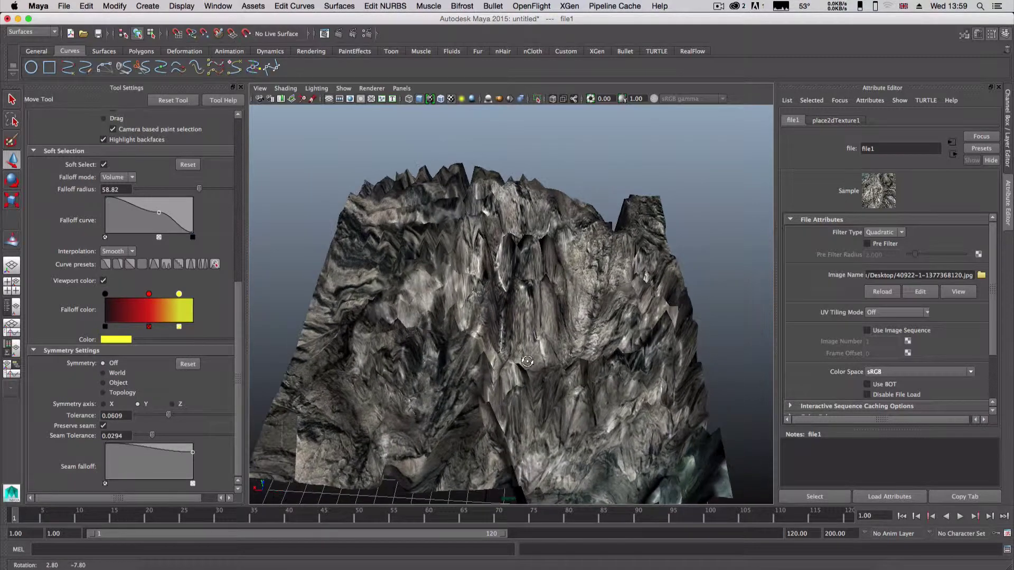
{"action": "scroll", "coordinate": [527, 361], "scroll_direction": "up", "scroll_amount": 2}
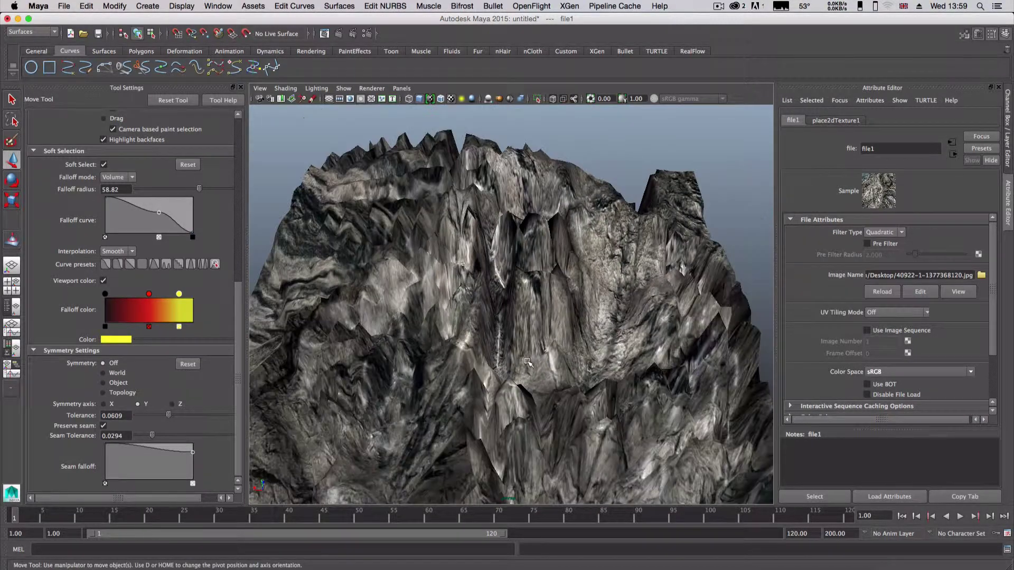
{"action": "left_click_drag", "start_coordinate": [527, 362], "coordinate": [481, 359], "text": "alt"}
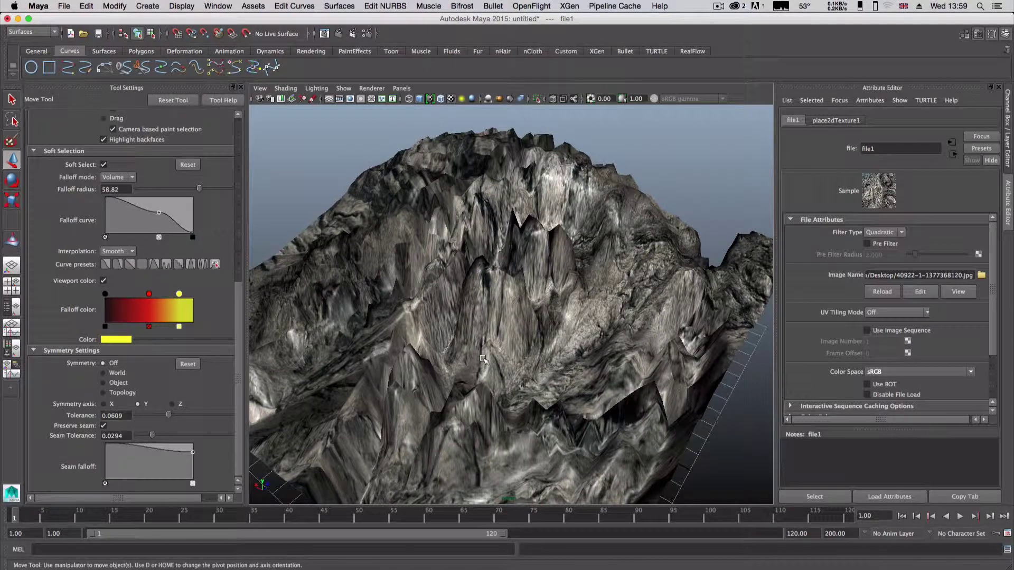